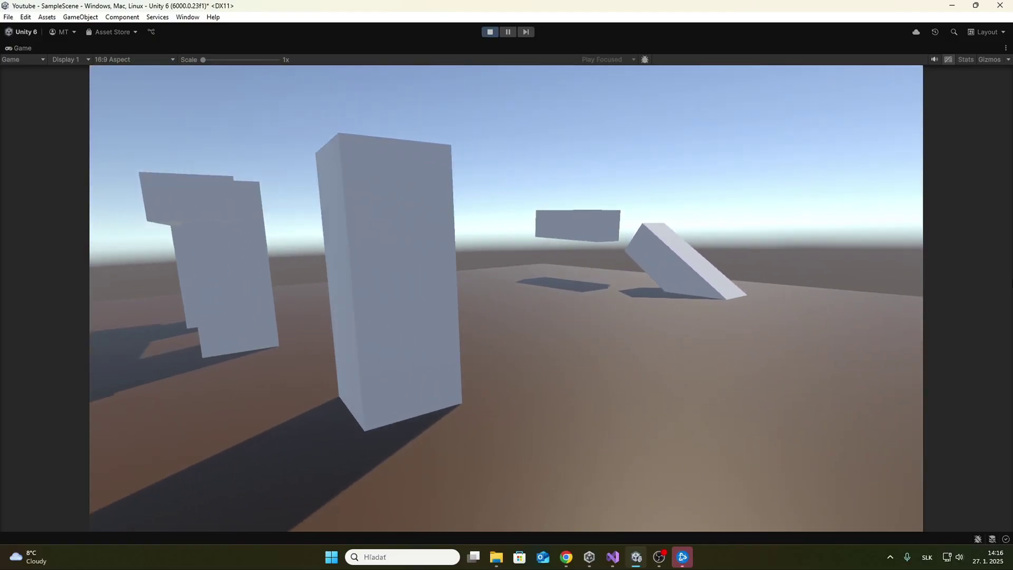
Step: Walk around the running scene in first person, going up the ramp, jumping and passing the pillars to examine the player movement
key("w")
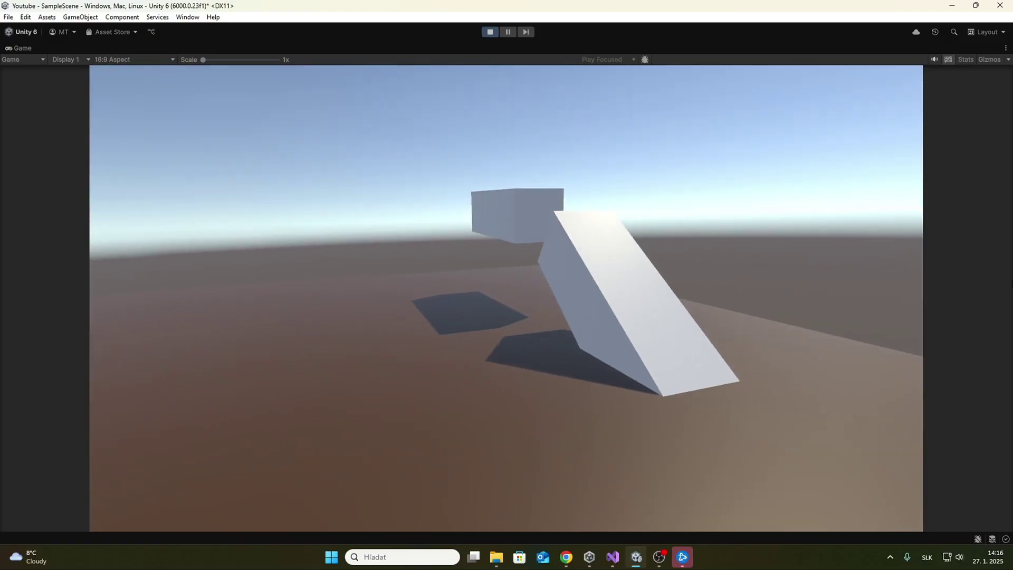
key("w")
key("d")
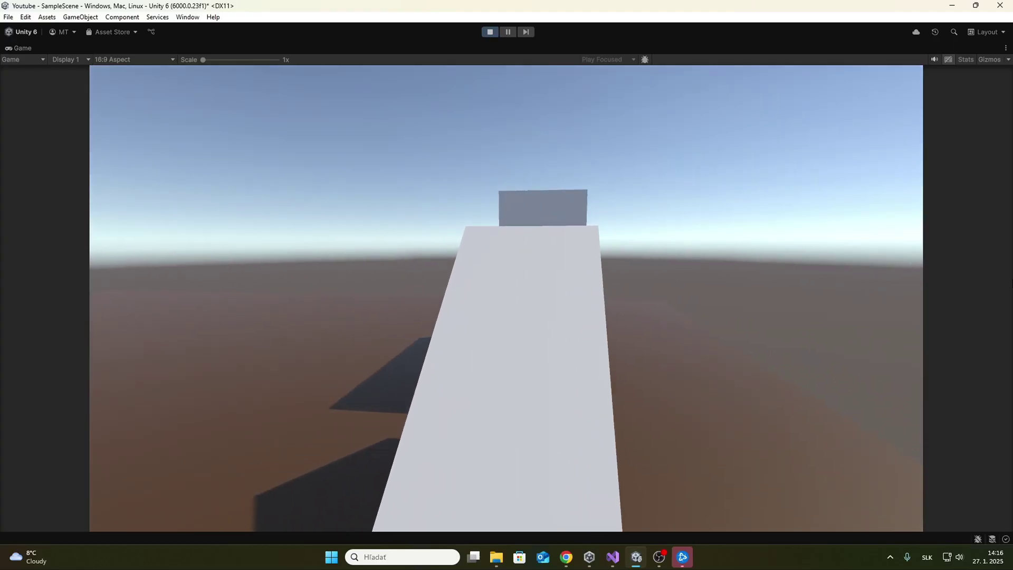
key("w")
key("space")
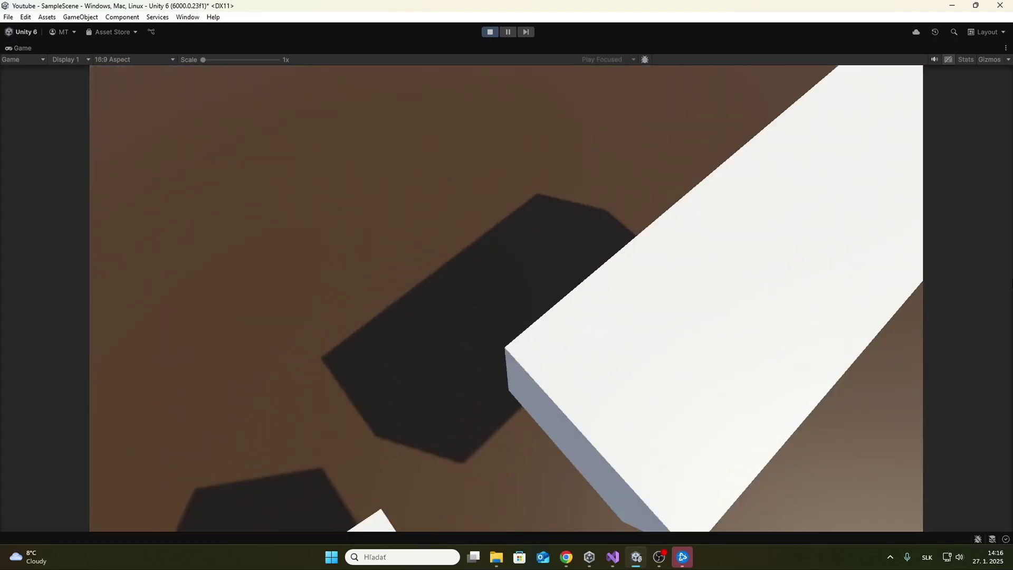
key("w")
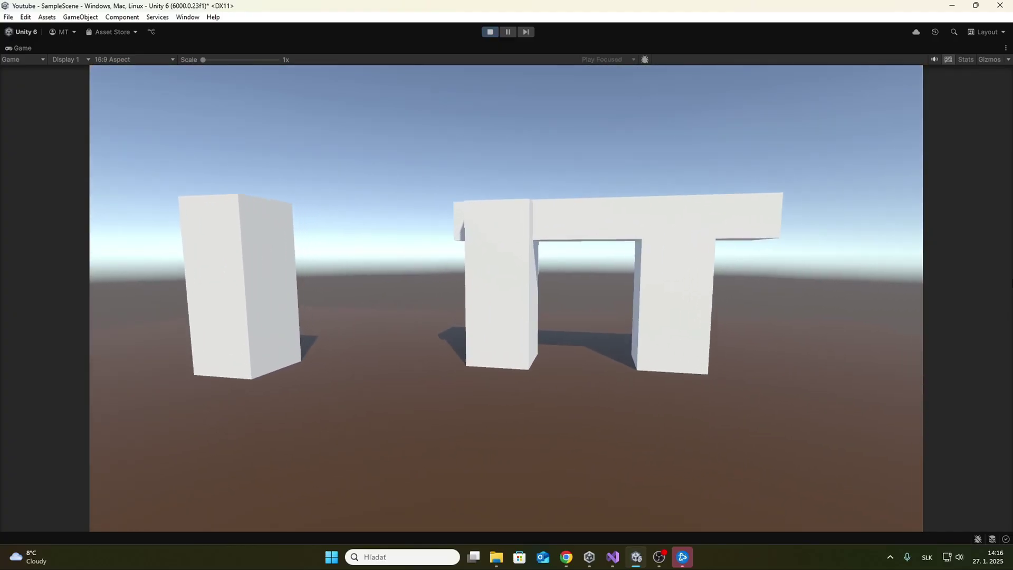
key("w")
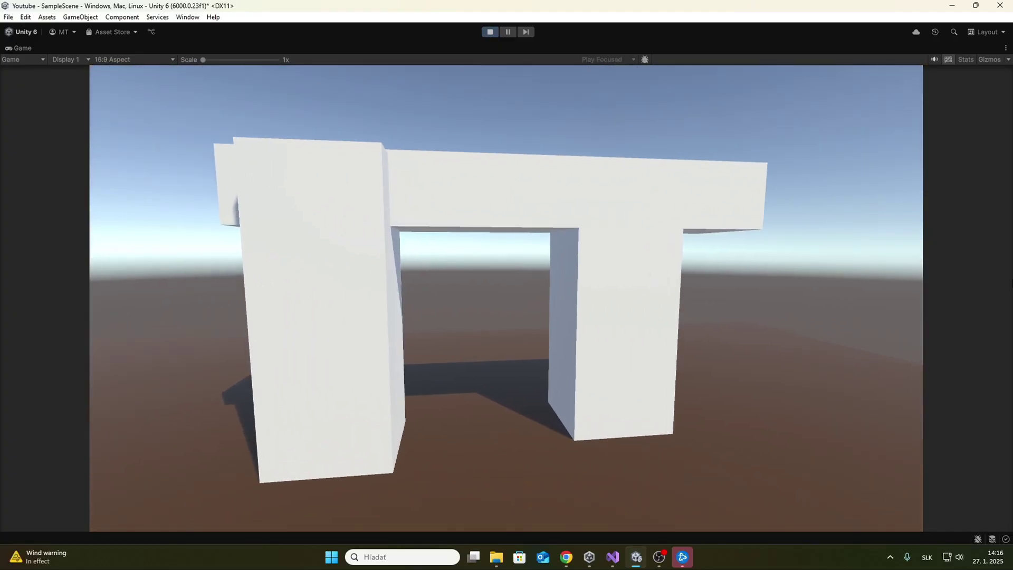
key("w")
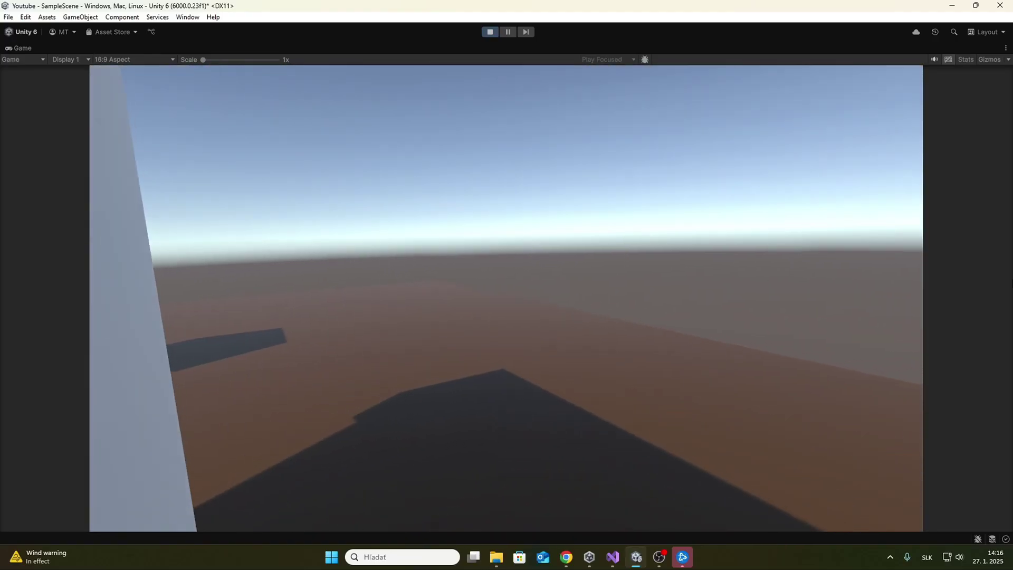
key("w")
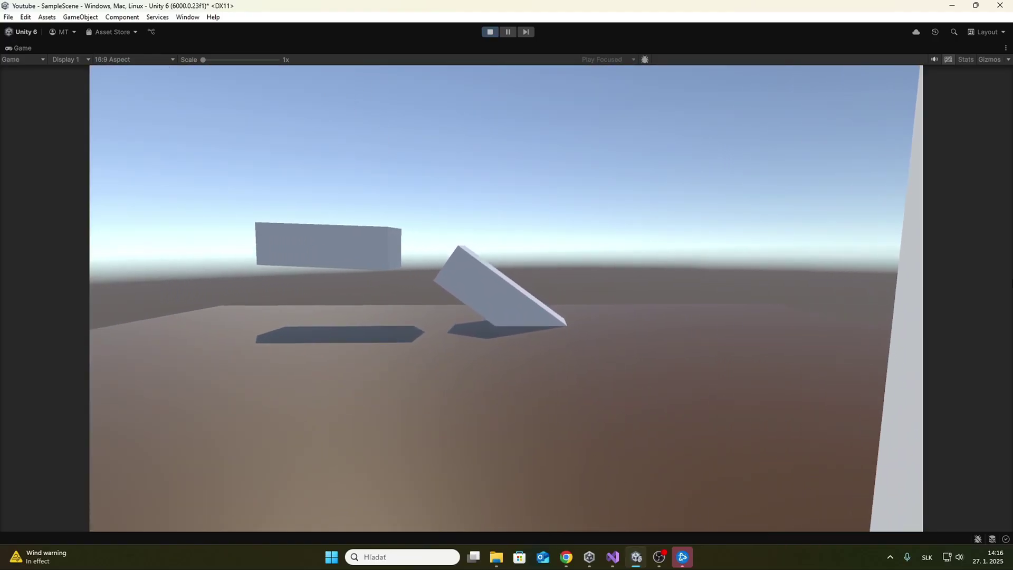
key("w")
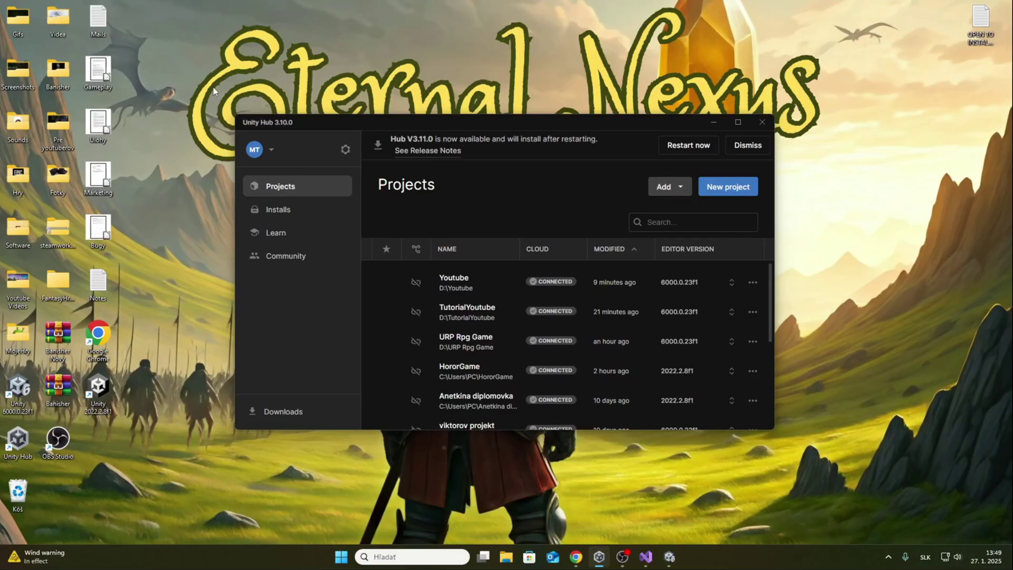
Step: Try to set up a new project named Youtube from the 3D (Built-In Render Pipeline) template, then clear the name
left_click(731, 187)
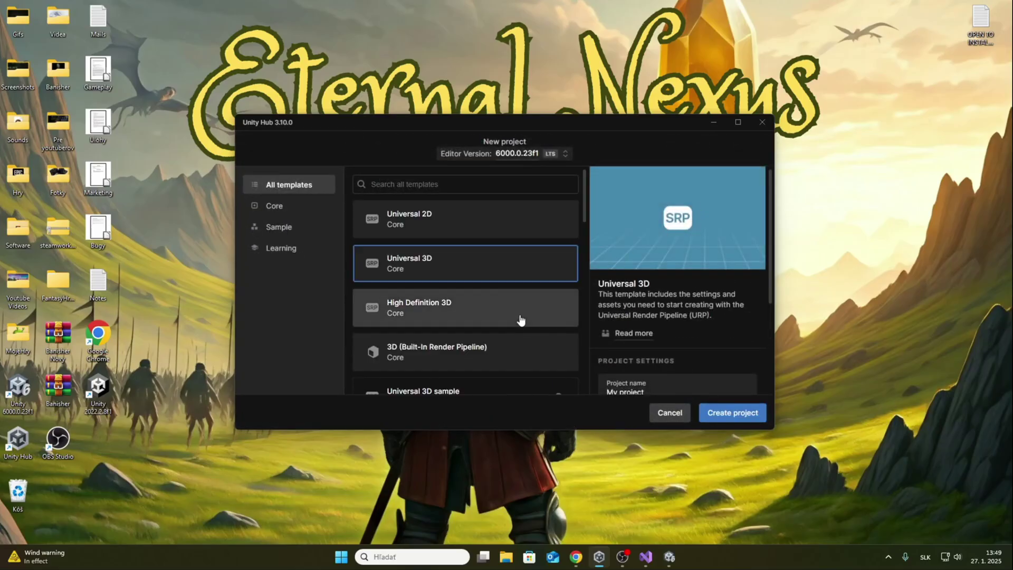
left_click(511, 358)
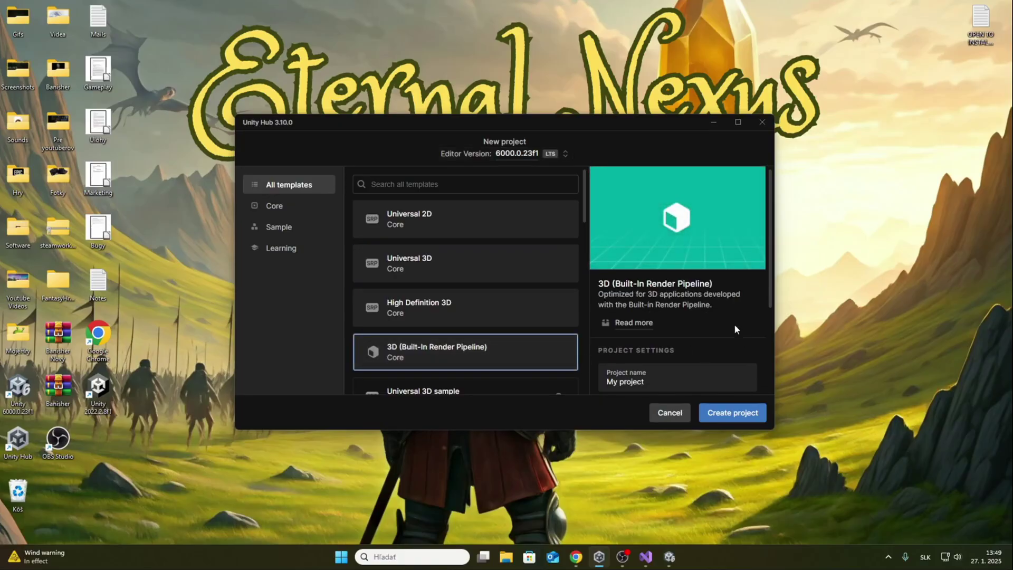
scroll(683, 309, "down", 1)
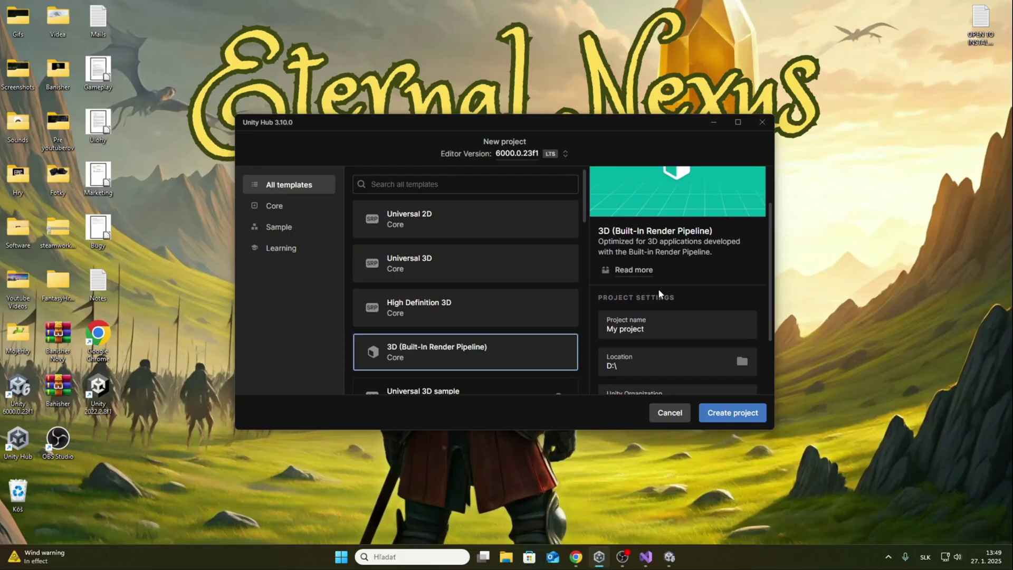
left_click(677, 330)
type("Y")
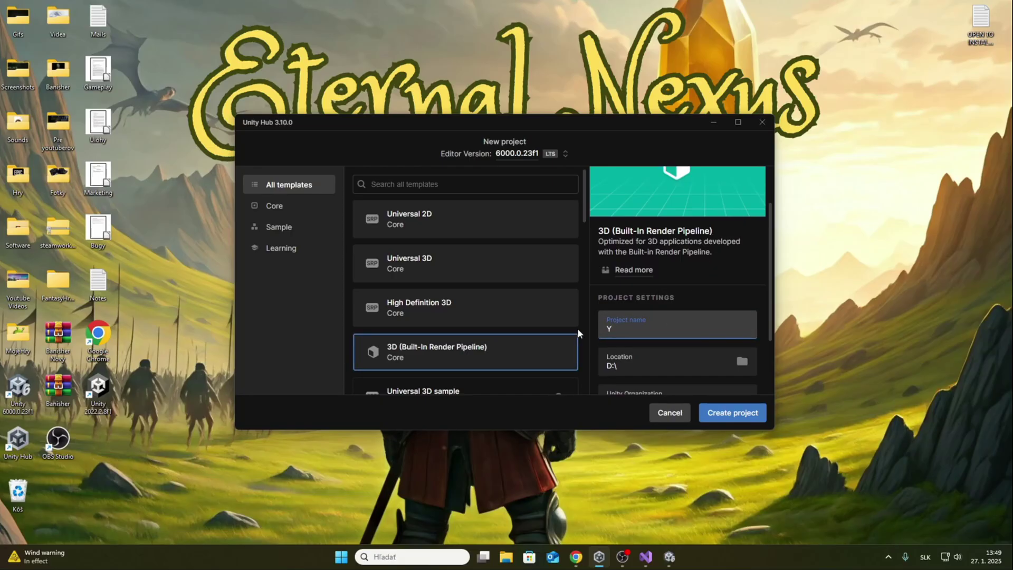
type("outube")
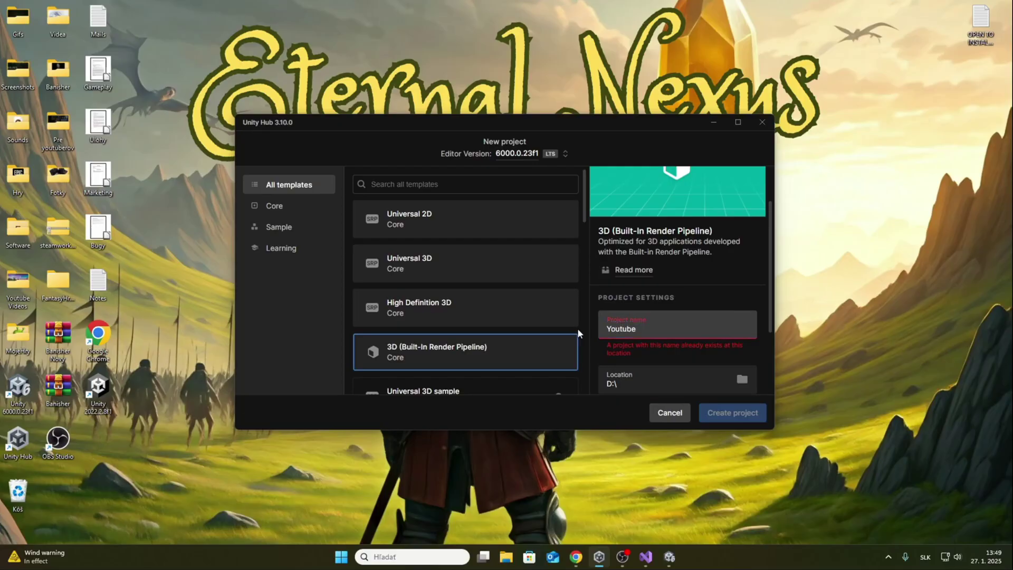
key("BackSpace")
key("BackSpace")
key("BackSpace")
key("BackSpace")
key("BackSpace")
key("BackSpace")
key("BackSpace")
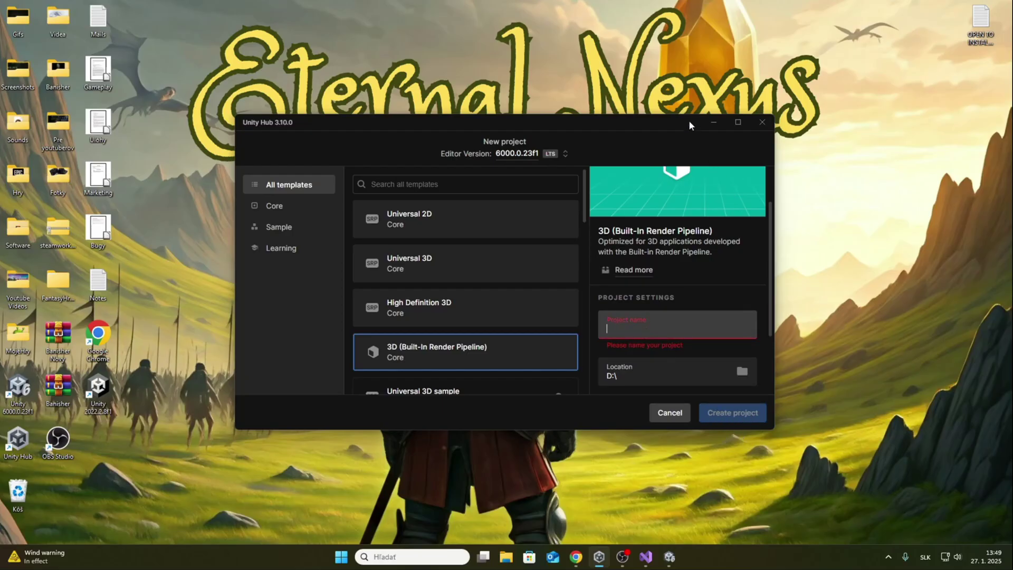
Step: Switch to the open Unity editor project and add a cube named Floor to the scene
left_click(710, 125)
left_click(670, 557)
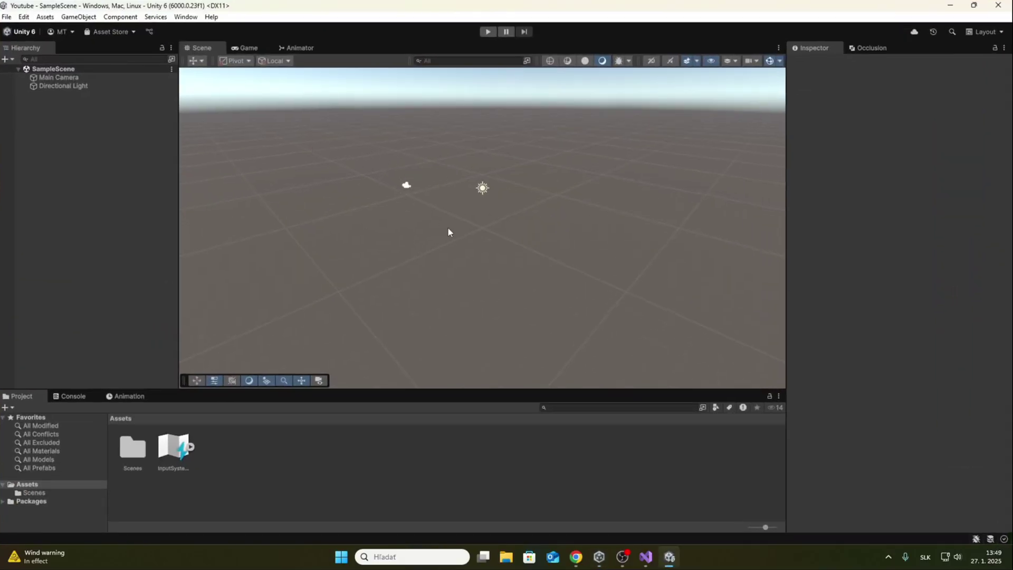
right_click_drag(448, 232, 516, 213)
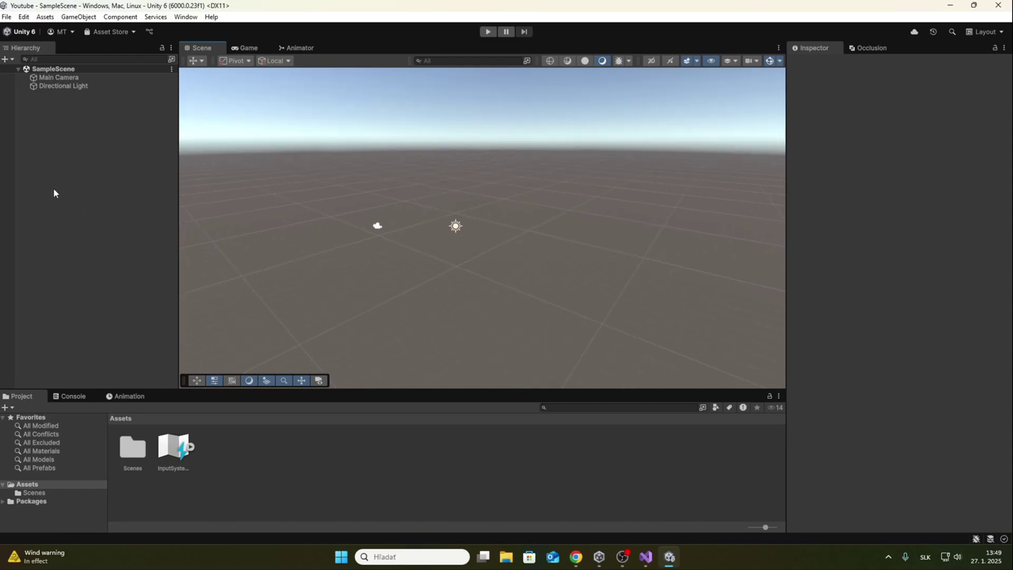
right_click_drag(500, 242, 475, 232)
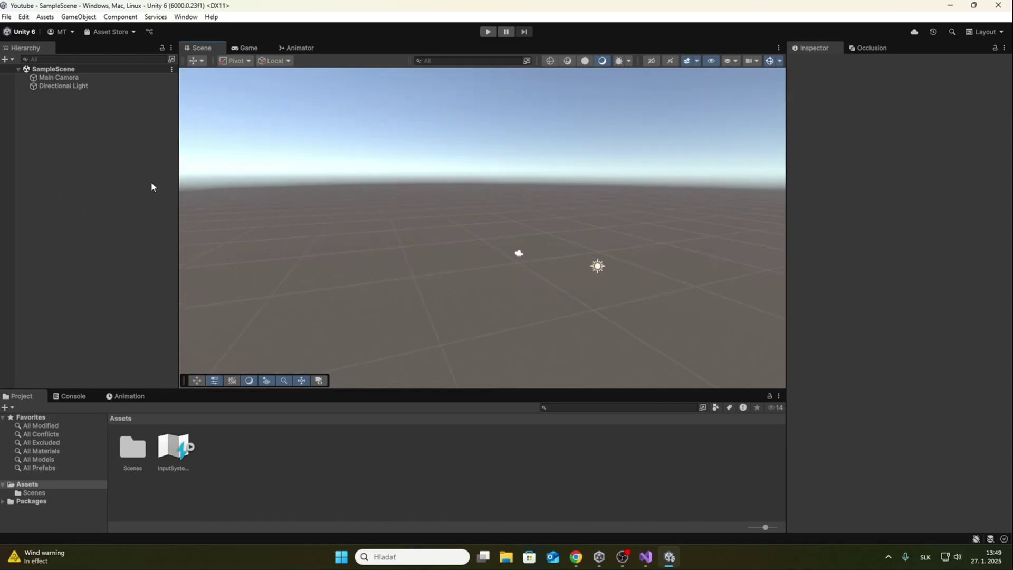
right_click(62, 144)
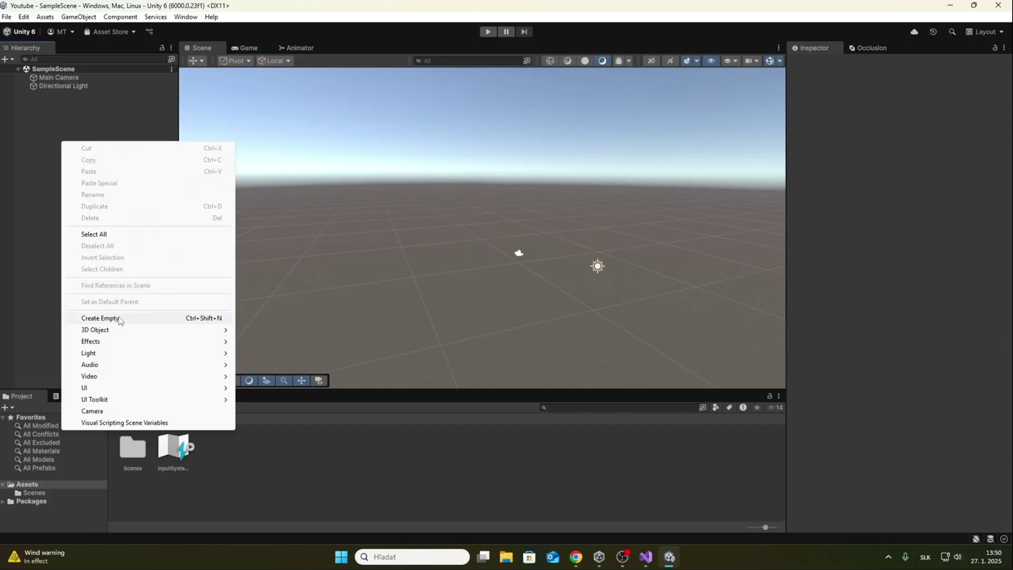
mouse_move(103, 333)
left_click(301, 333)
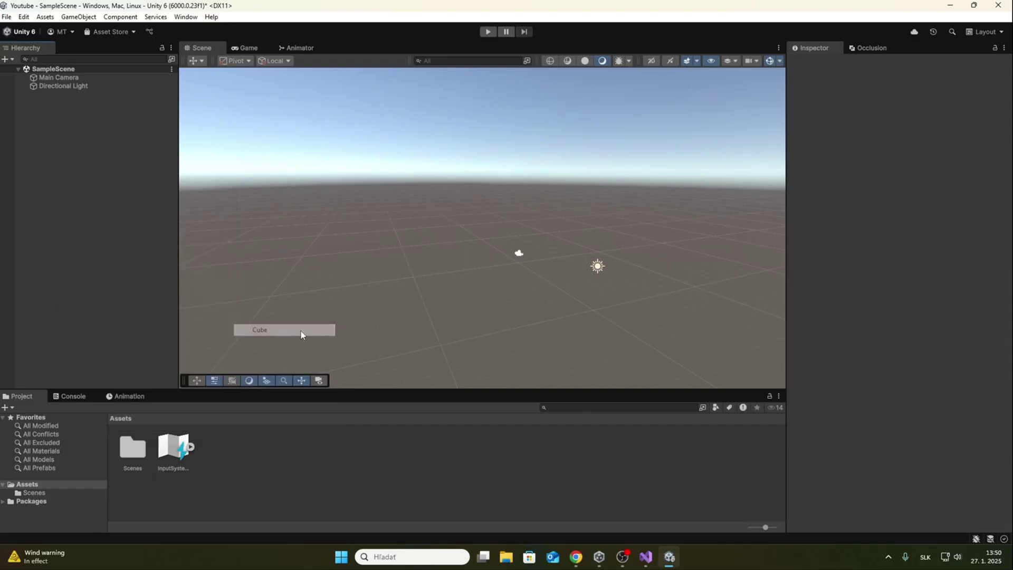
type("Floor")
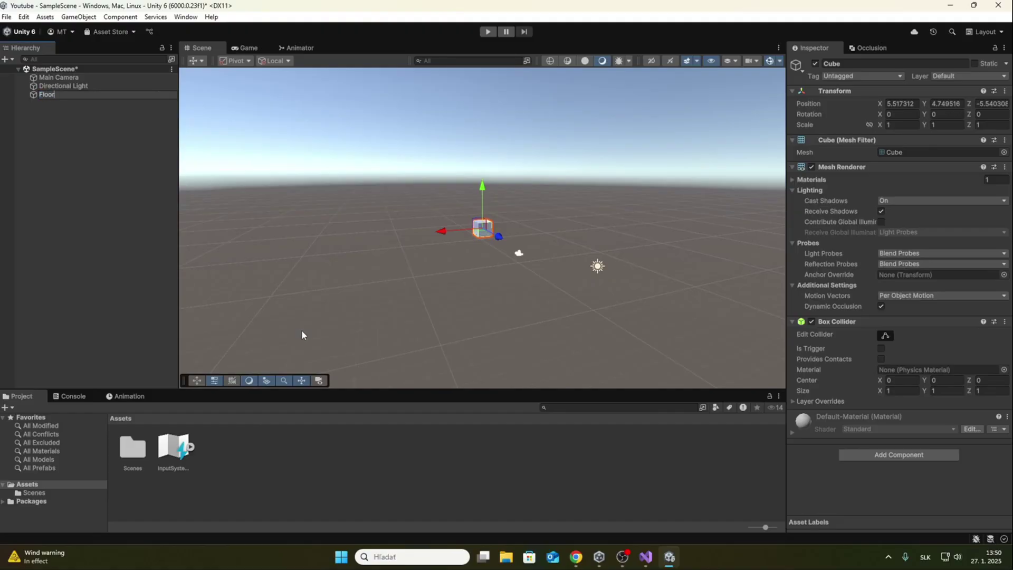
key("Return")
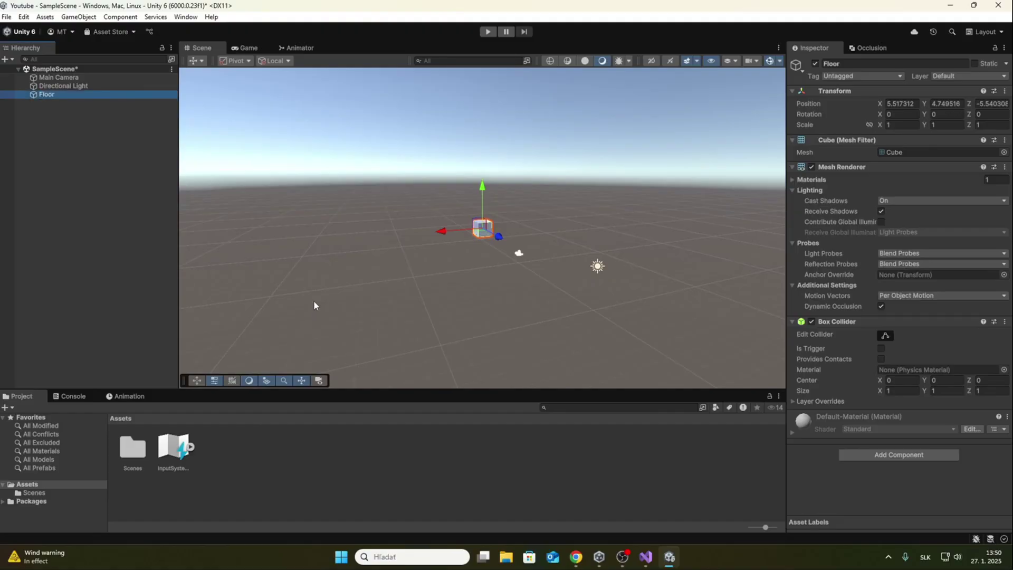
Step: Move the Floor cube to about 1.46 on Z and scale it to about 17.9 on X and 18.5 on Z
left_click_drag(496, 242, 728, 439)
right_click_drag(581, 227, 493, 298)
left_click_drag(485, 205, 871, 238)
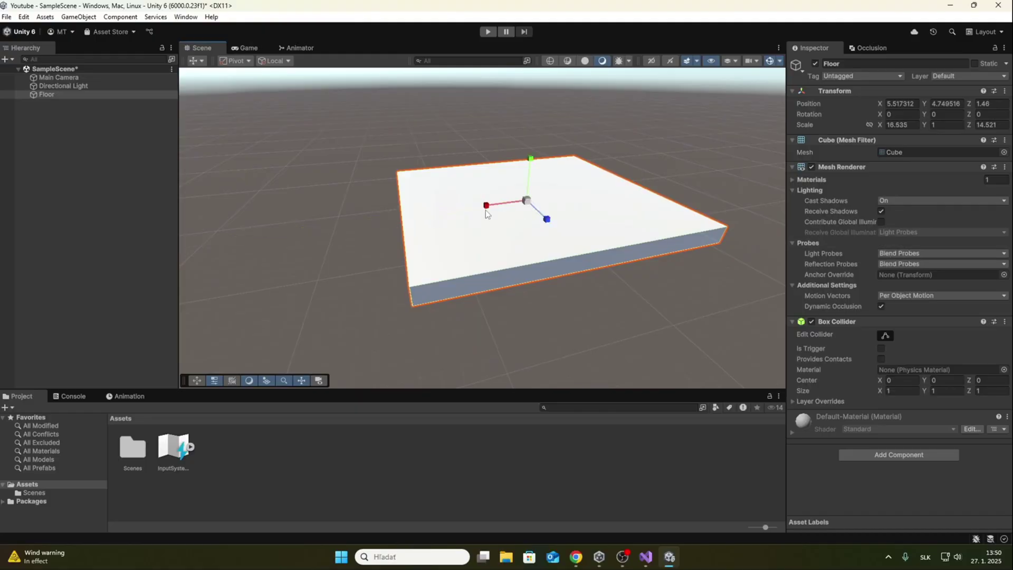
left_click_drag(545, 218, 552, 227)
left_click_drag(487, 206, 482, 208)
right_click_drag(388, 229, 423, 233)
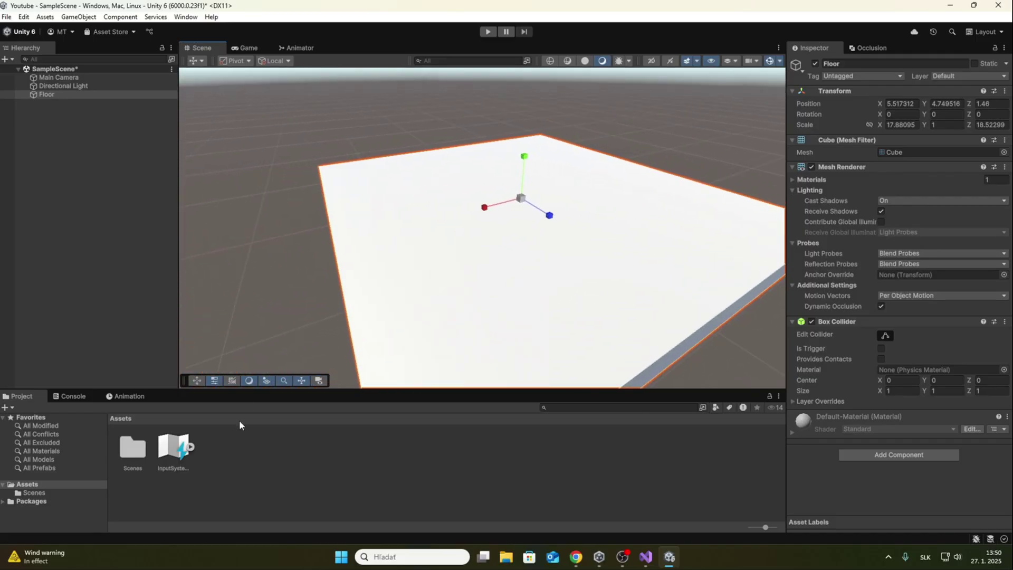
Step: Create a new material named Floor in the Assets folder
right_click(239, 454)
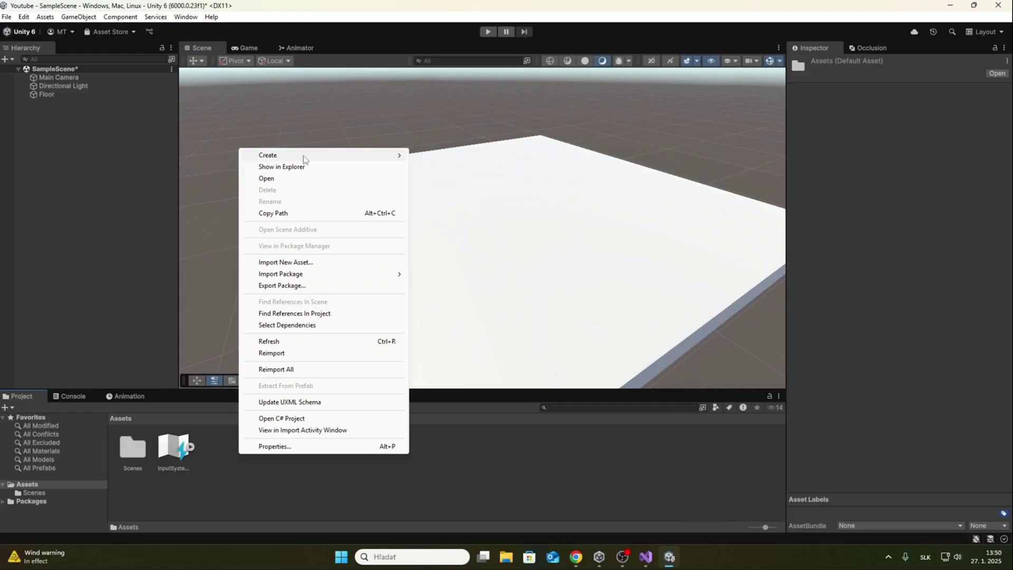
mouse_move(303, 157)
left_click(454, 167)
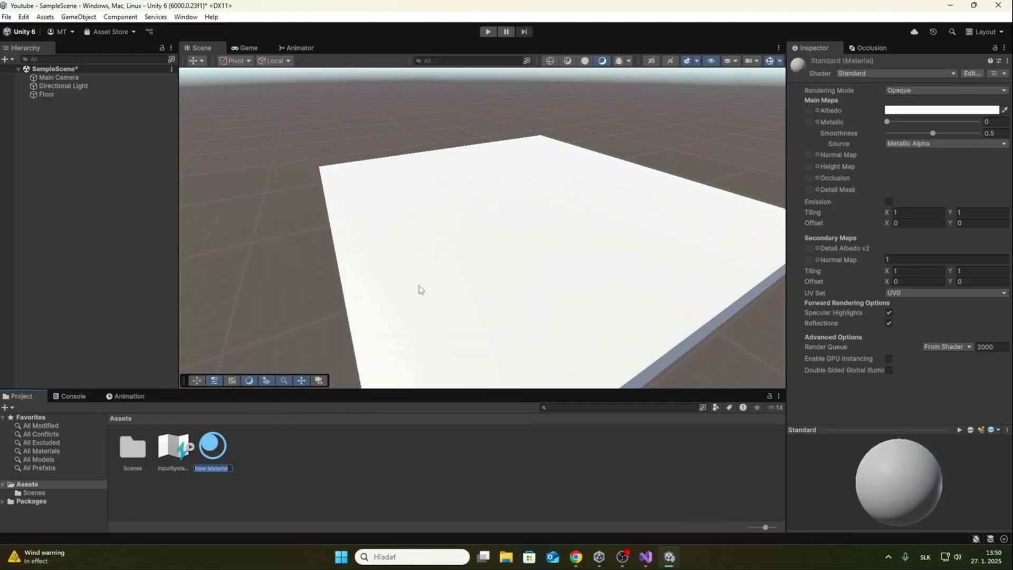
type("Floor")
key("Return")
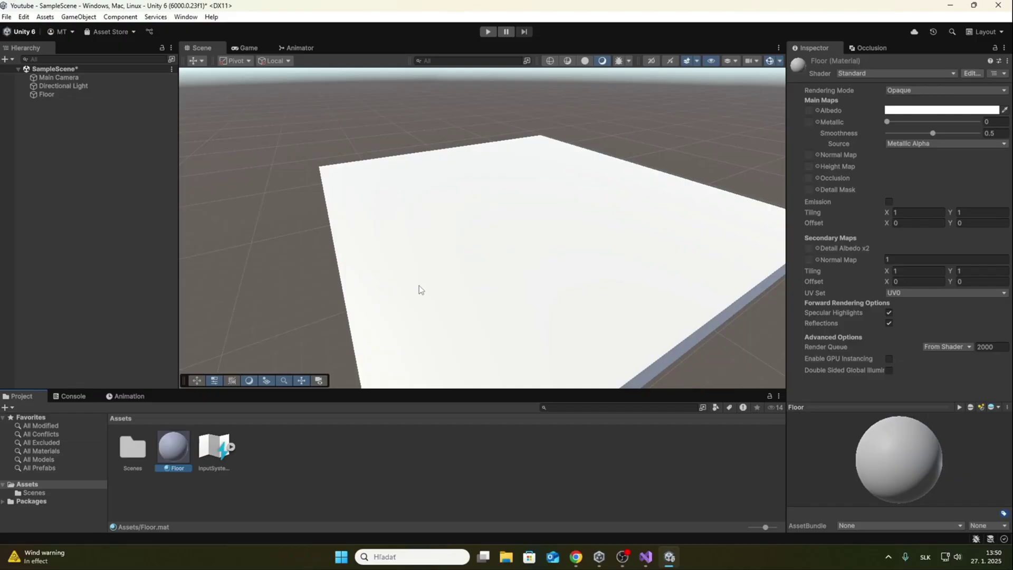
Step: Set the Floor material's albedo color to dark brown and apply the material to the floor cube
left_click(927, 111)
left_click(990, 164)
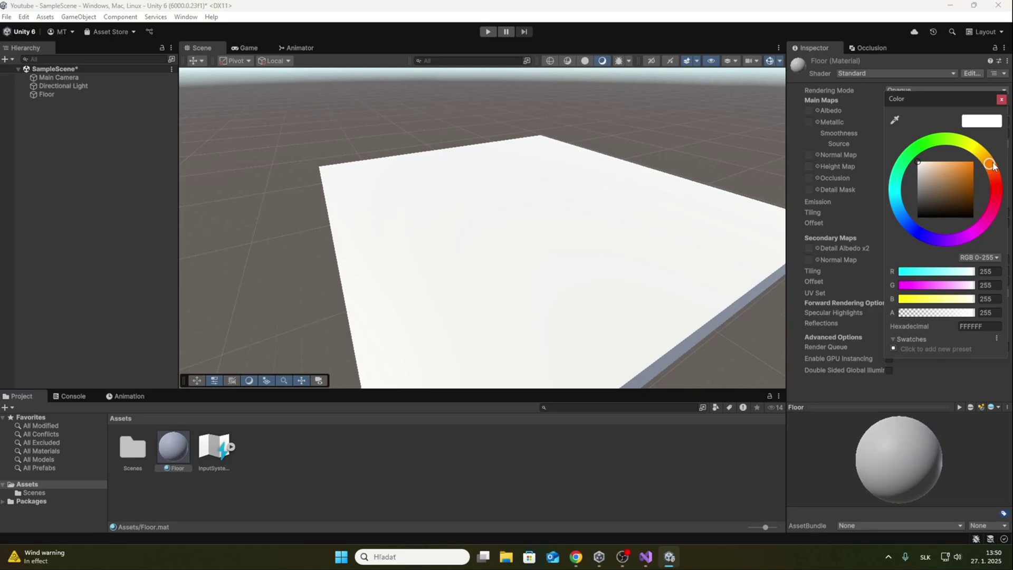
left_click(954, 199)
left_click(1002, 101)
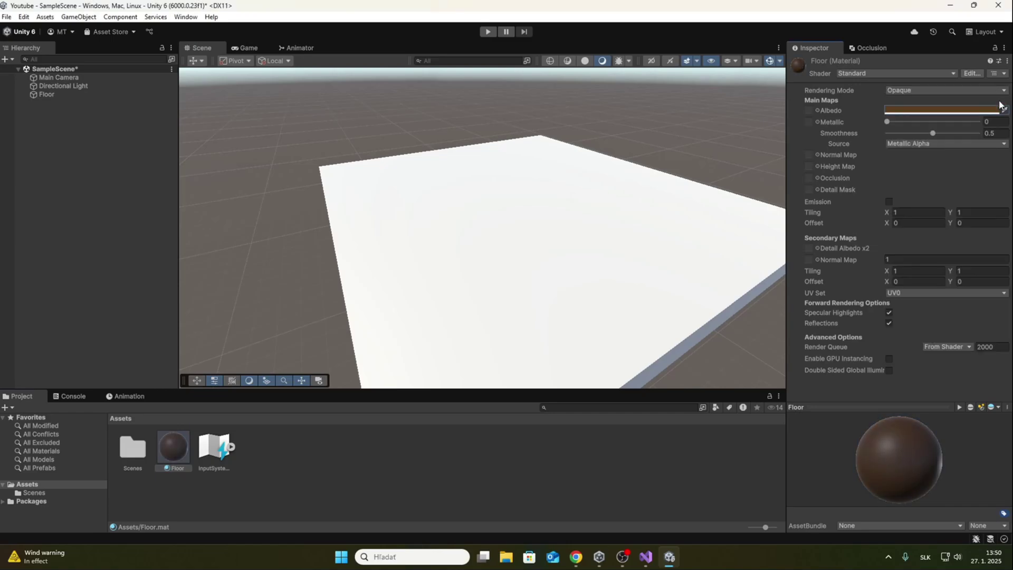
left_click_drag(171, 452, 509, 301)
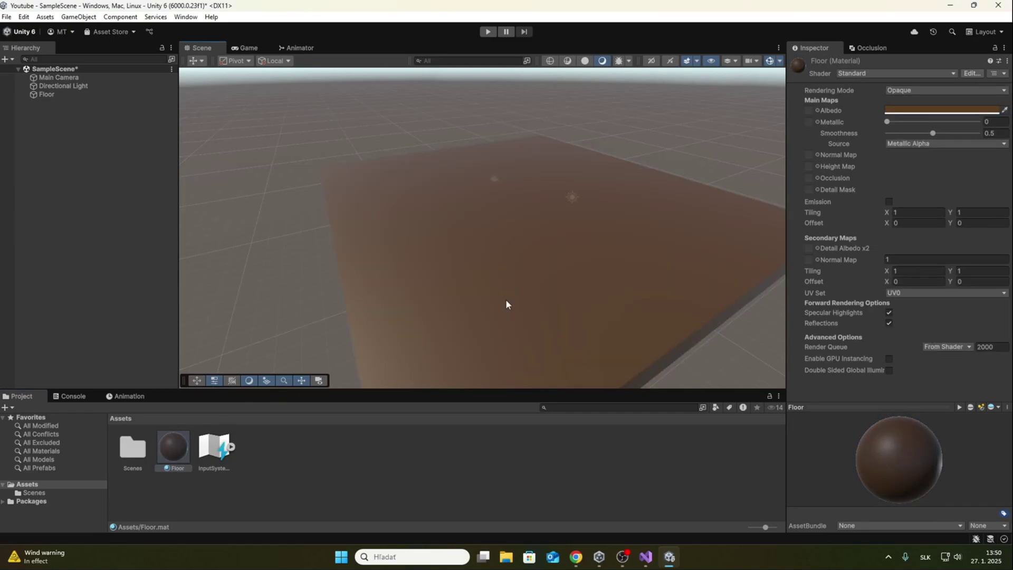
Step: Create an empty game object named Player at the root of the scene
right_click_drag(509, 301, 568, 203)
left_click(36, 132)
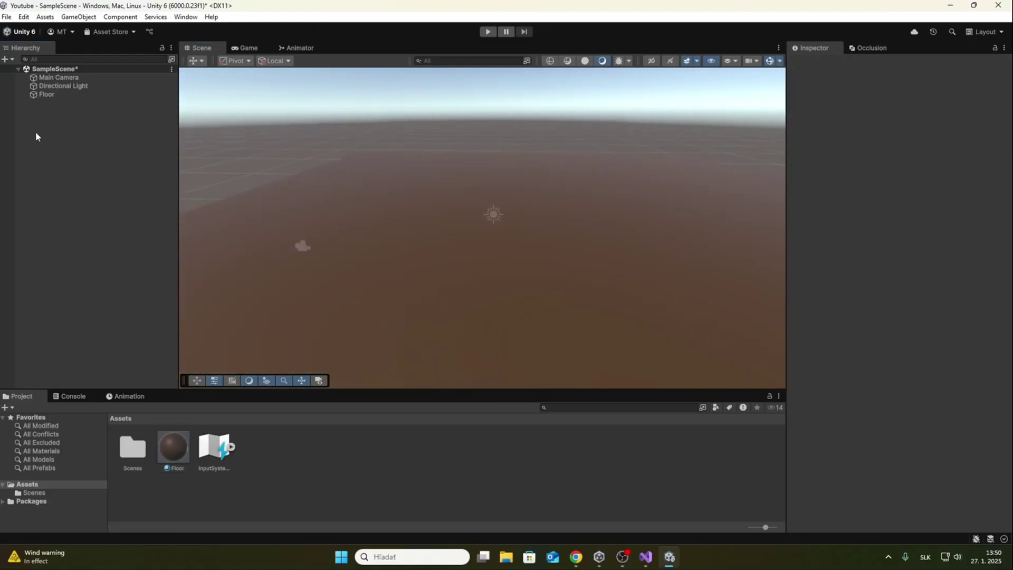
right_click(36, 132)
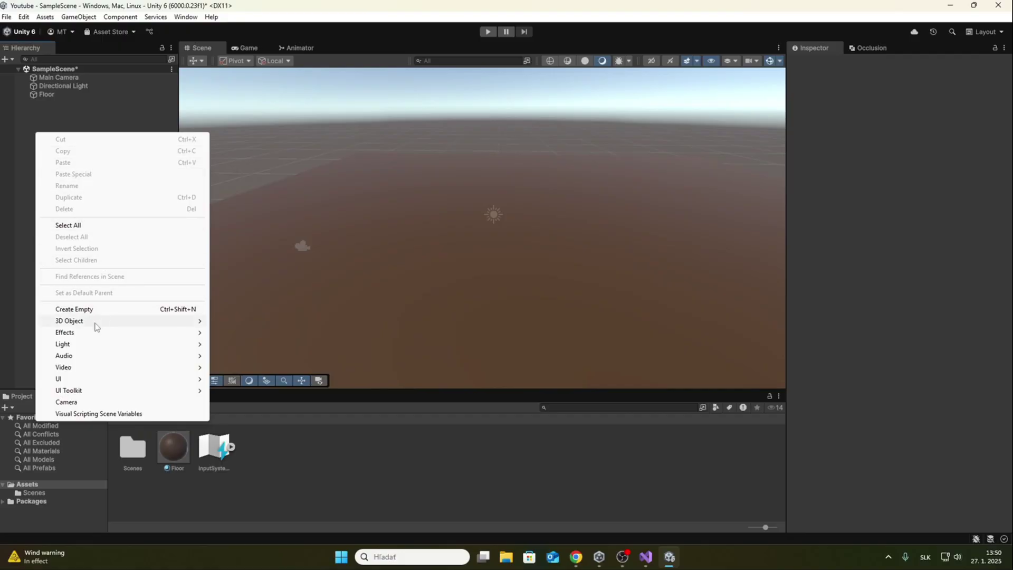
mouse_move(97, 326)
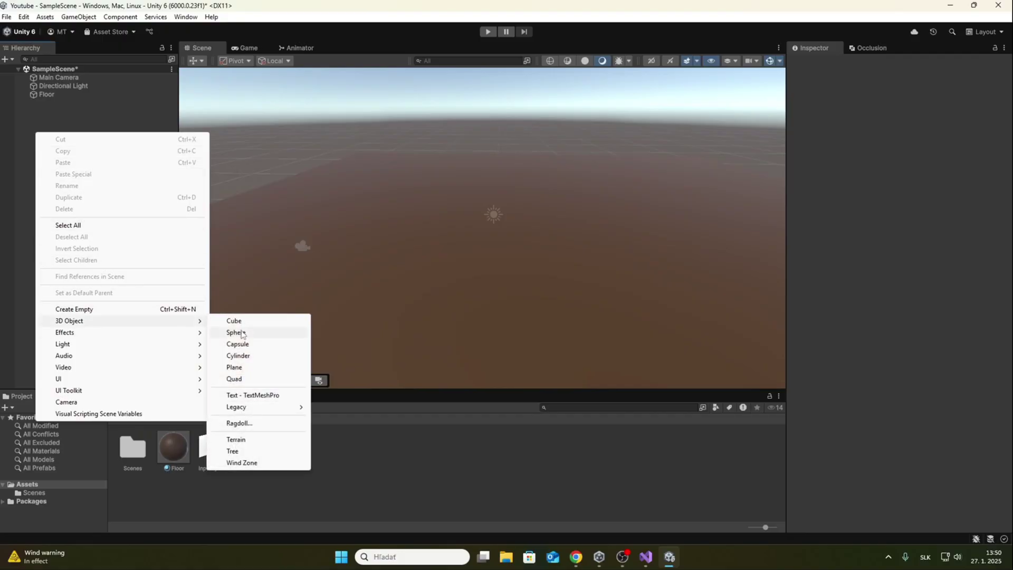
left_click(97, 309)
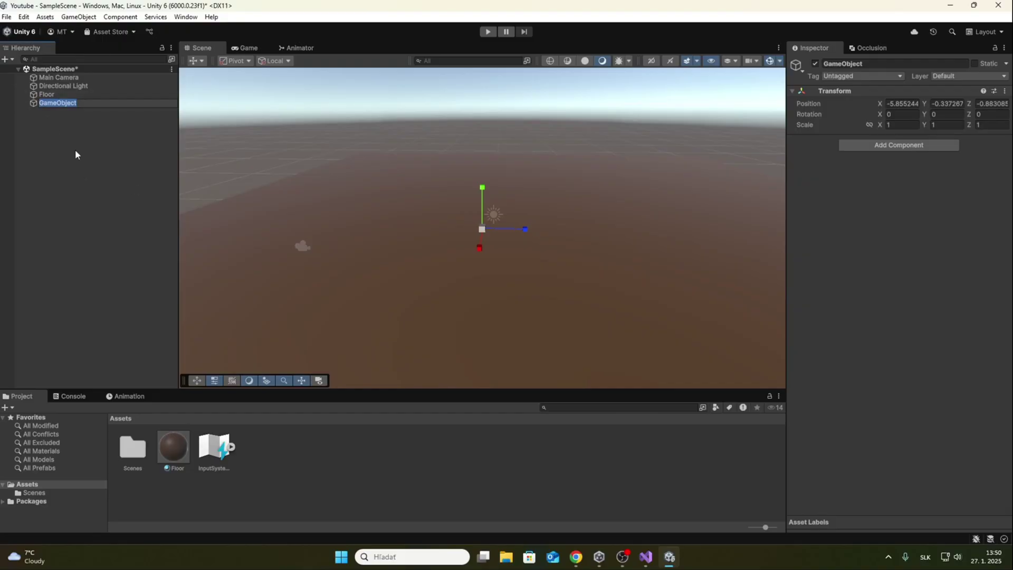
type("Player")
key("Return")
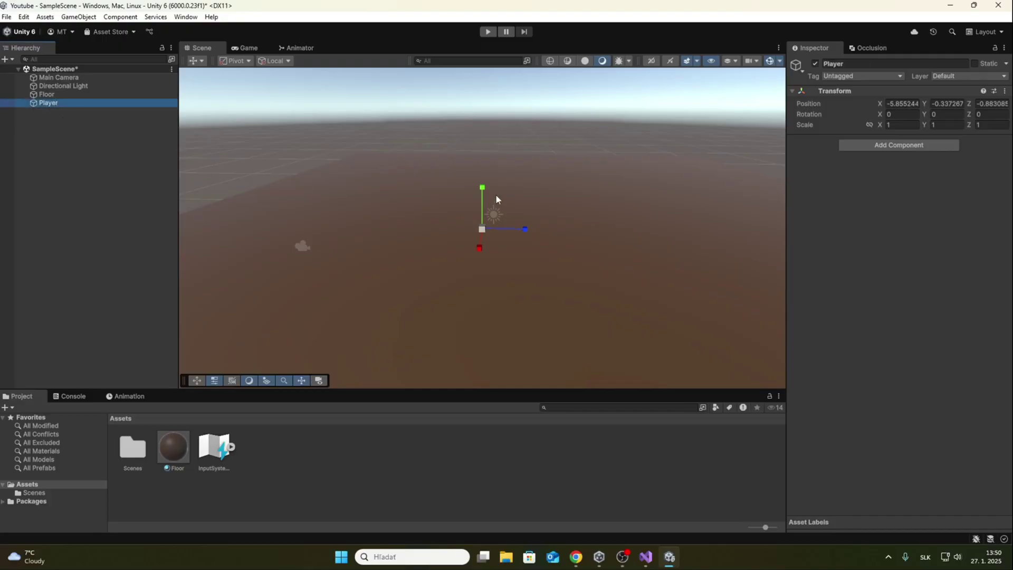
Step: Move the Player object onto the floor area, to about 4.7 on X and 5.07 on Y
key("w")
left_click_drag(485, 190, 484, 111)
right_click_drag(341, 199, 414, 204)
left_click_drag(414, 203, 623, 251)
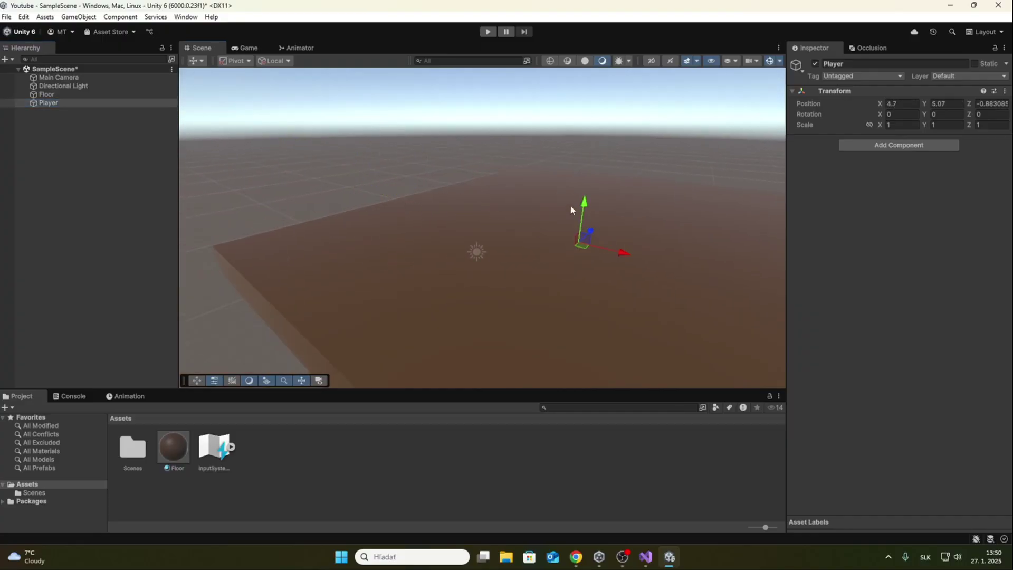
Step: Raise the Player object to about 6.95 on Y and add a Character Controller component to it
left_click_drag(570, 210, 545, 181)
right_click_drag(545, 181, 528, 159)
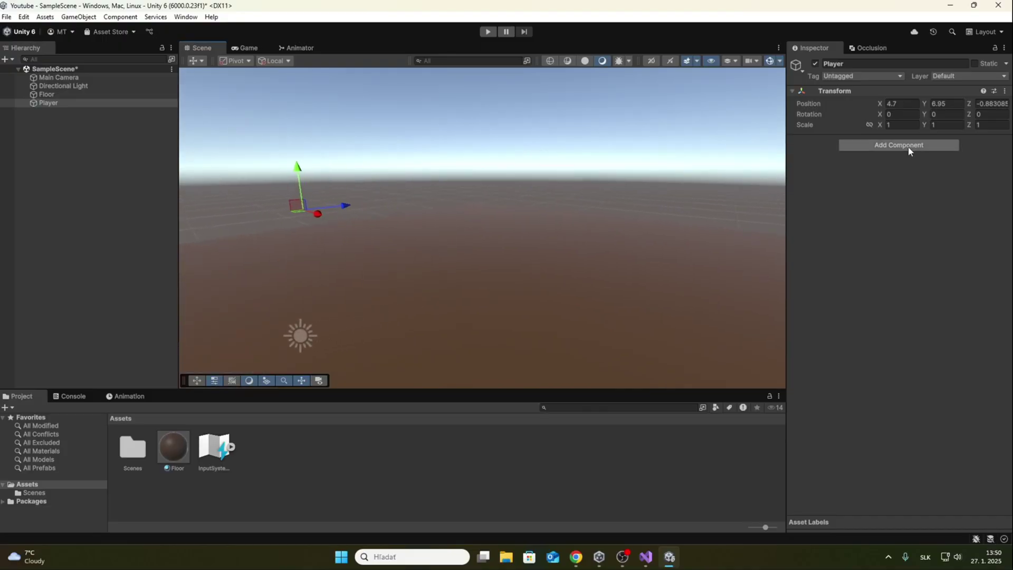
left_click(909, 150)
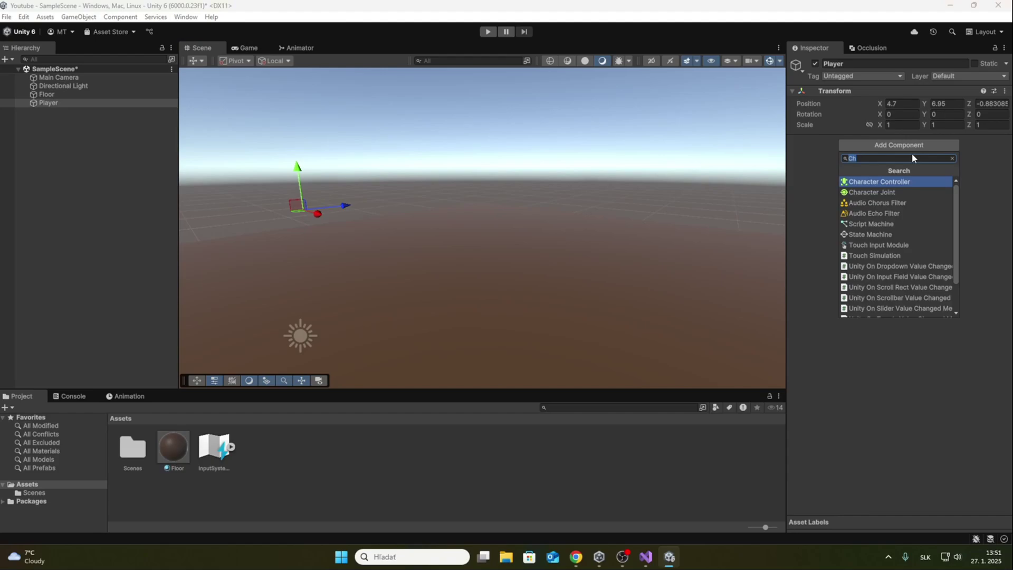
key("Return")
key("f")
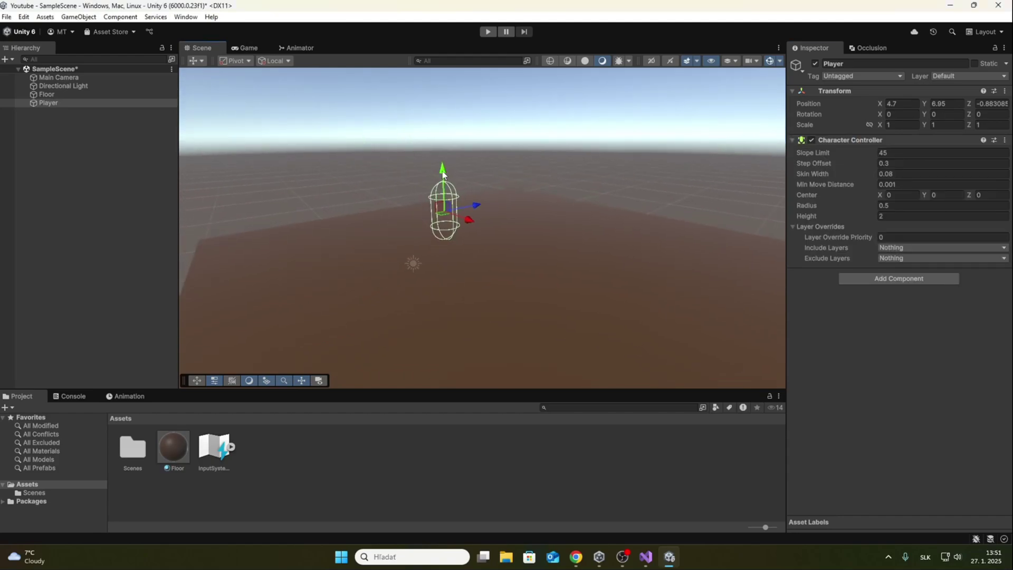
Step: Reposition the Player capsule above the floor, to about 5.975 on X and 6.48 on Y
mouse_move(444, 173)
left_mouse_down()
mouse_move(447, 212)
mouse_move(452, 188)
left_mouse_up()
mouse_move(504, 263)
right_mouse_down()
mouse_move(489, 253)
mouse_move(486, 271)
right_mouse_up()
key("w")
left_click_drag(488, 272, 573, 304)
scroll(439, 247, "down", 3)
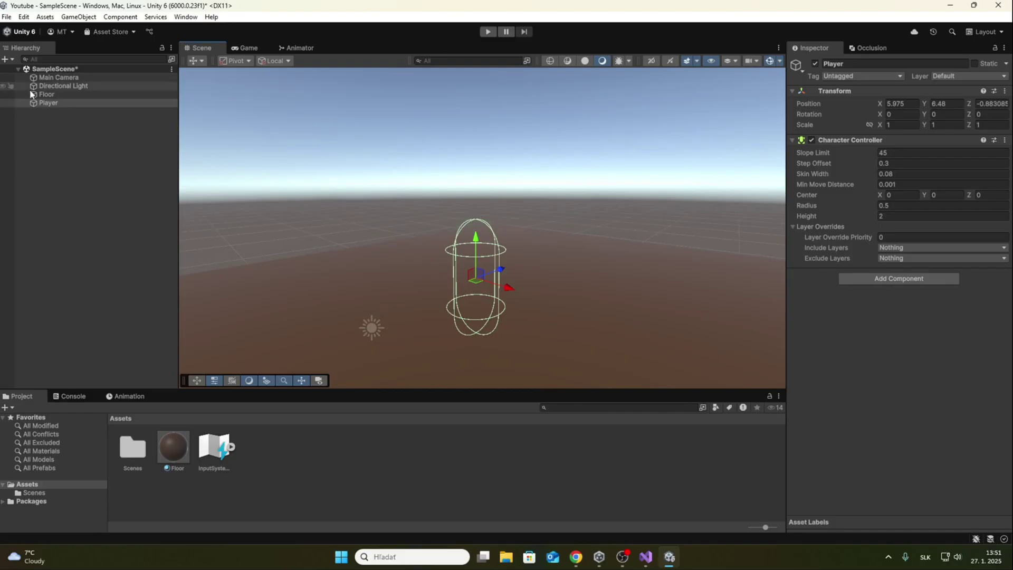
Step: Rename the Main Camera object as PlayerCamera
left_click(84, 80)
left_click(99, 79)
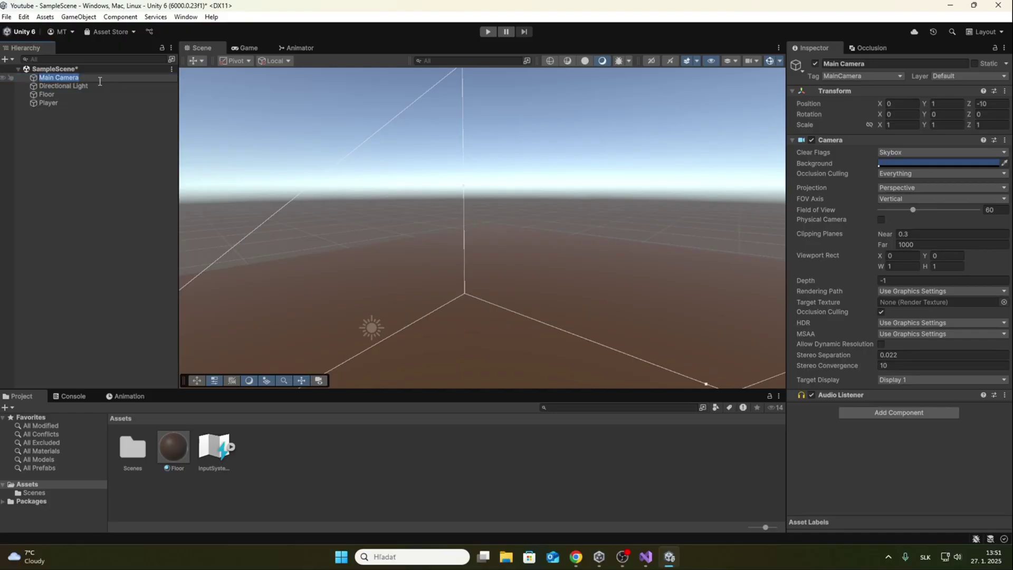
type("Player")
key("Return")
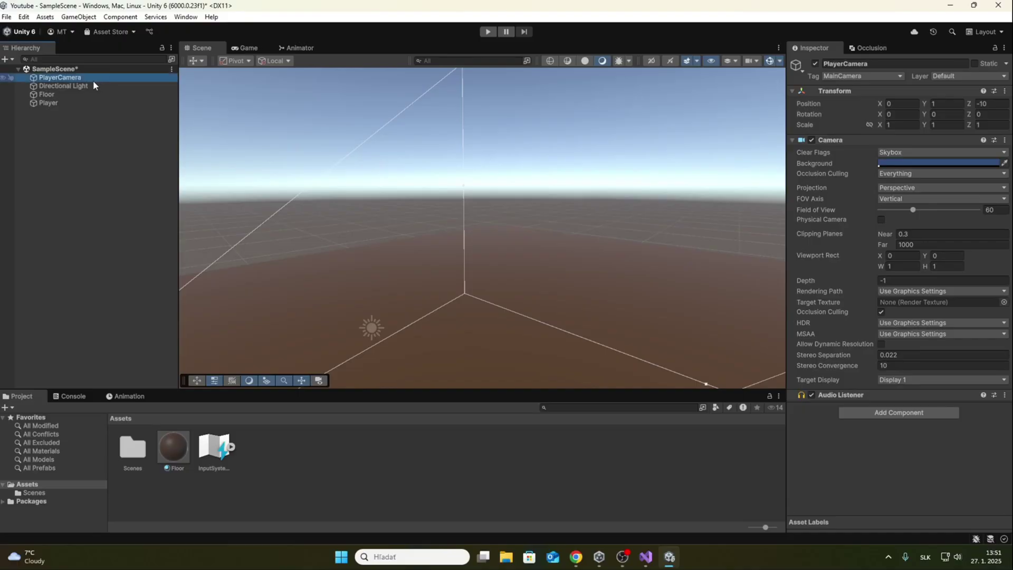
Step: Make PlayerCamera a child of Player and reset its local position to 0, 0, 0
left_click_drag(86, 78, 71, 107)
left_click(55, 95)
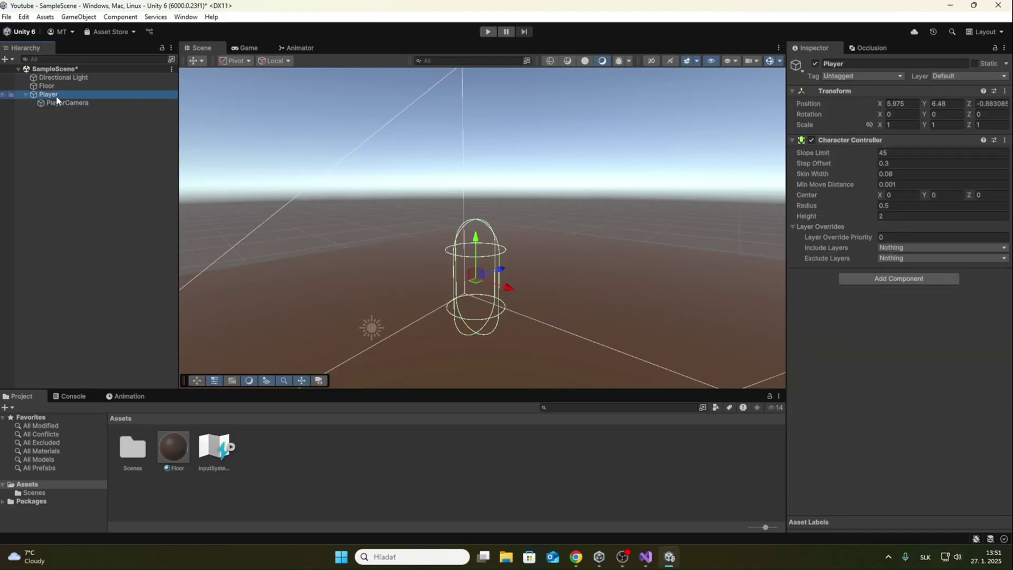
left_click(58, 103)
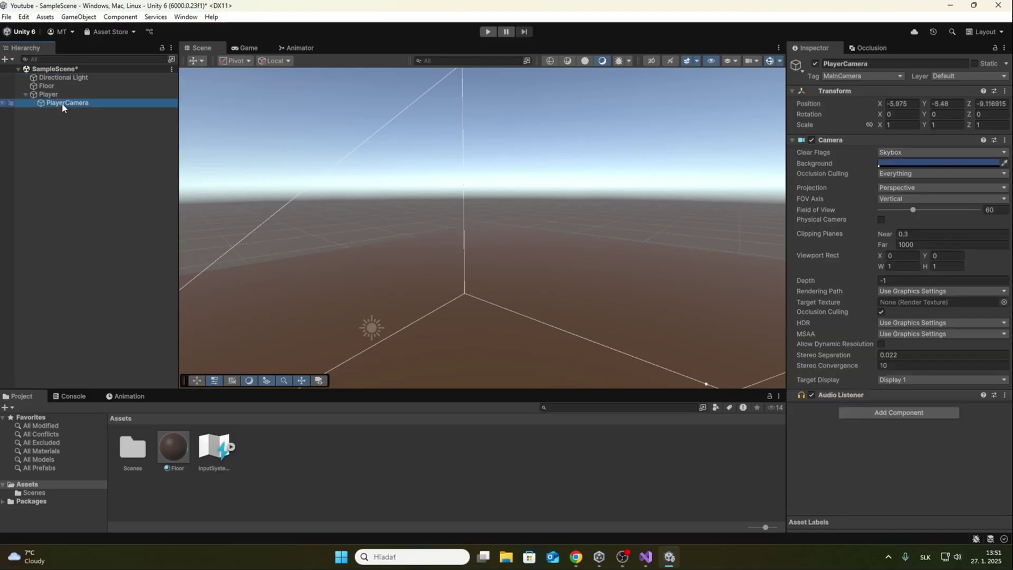
right_click(872, 95)
left_click(896, 97)
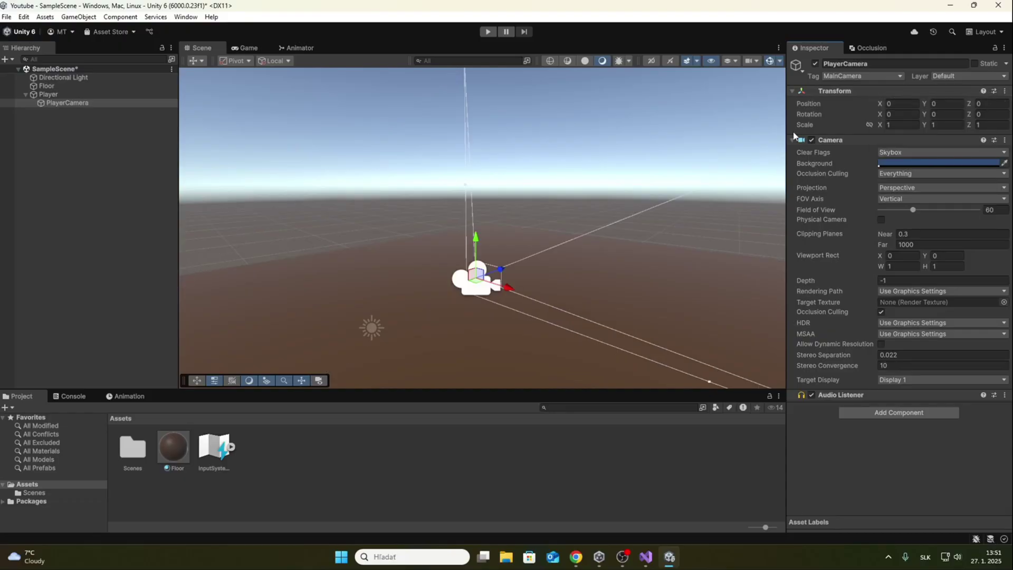
key("f")
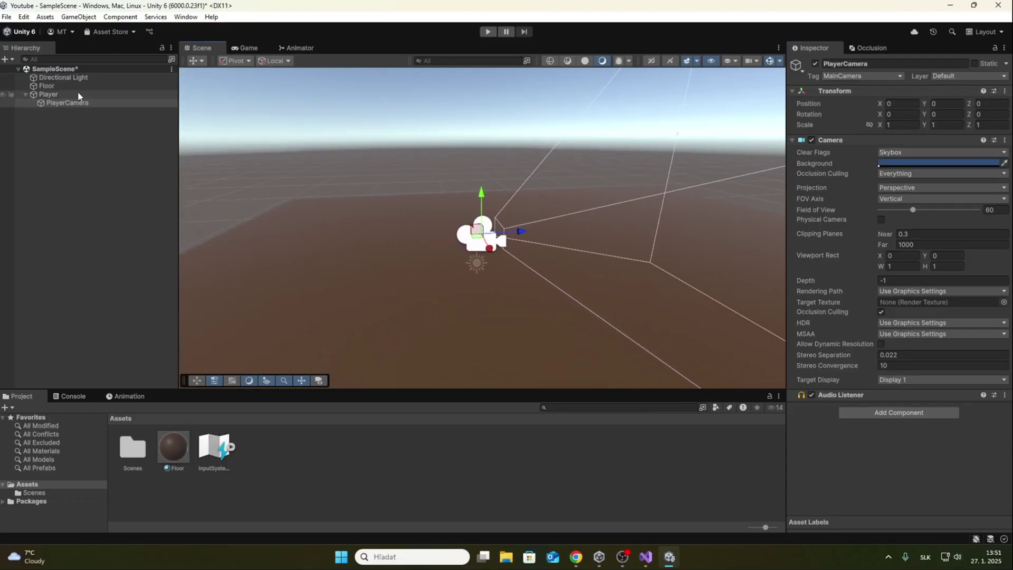
Step: Raise PlayerCamera to head height inside the Player's capsule, about 0.37 on Y, and collapse the Player hierarchy
left_click(79, 95)
key("f")
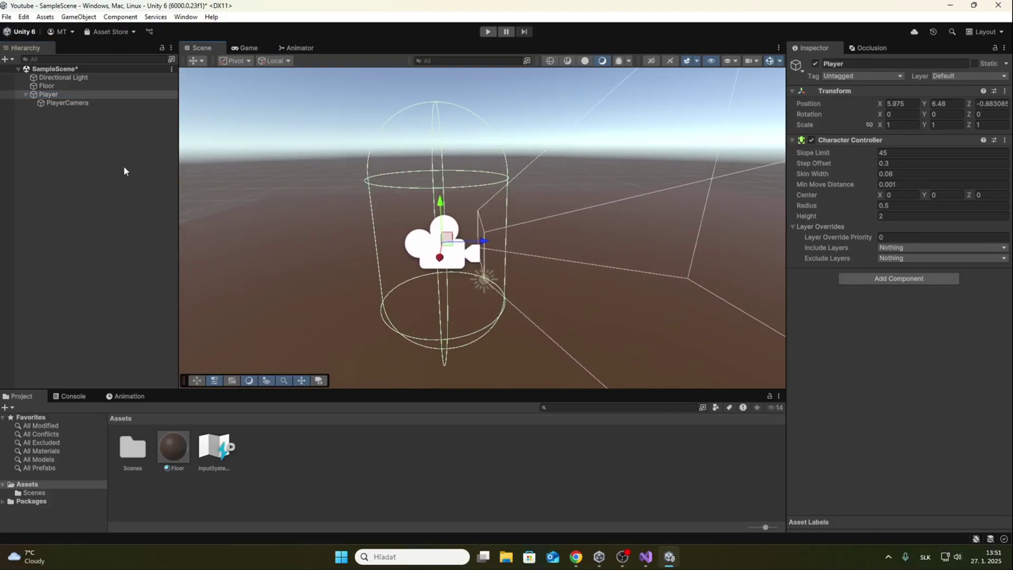
left_click(96, 103)
key("f")
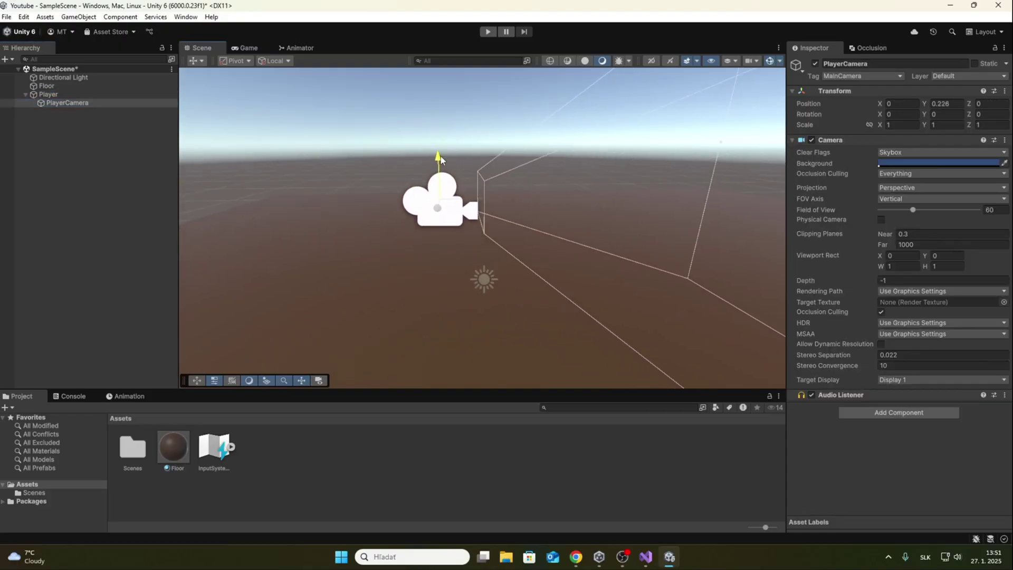
left_click(66, 96)
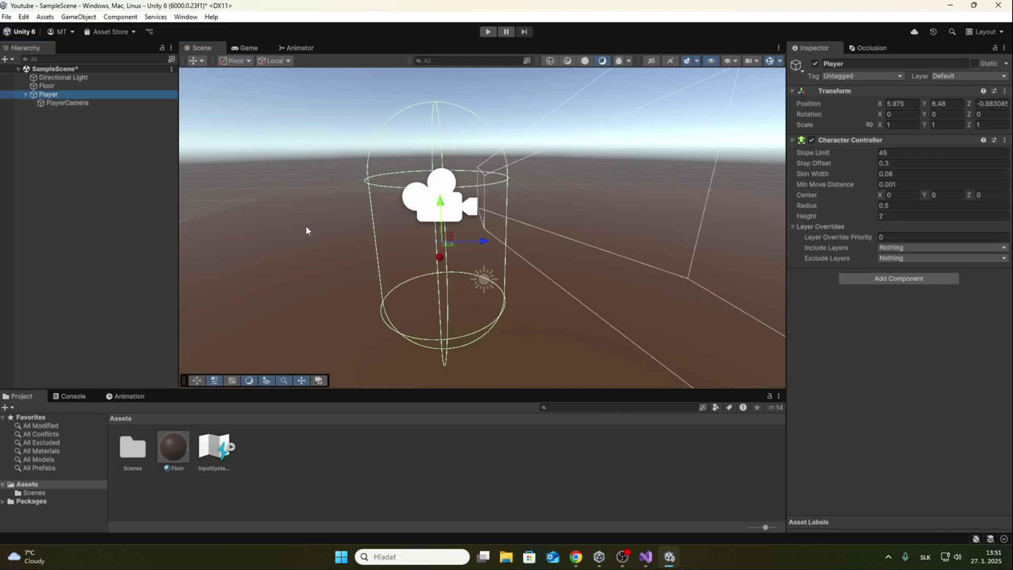
key("f")
left_click(63, 102)
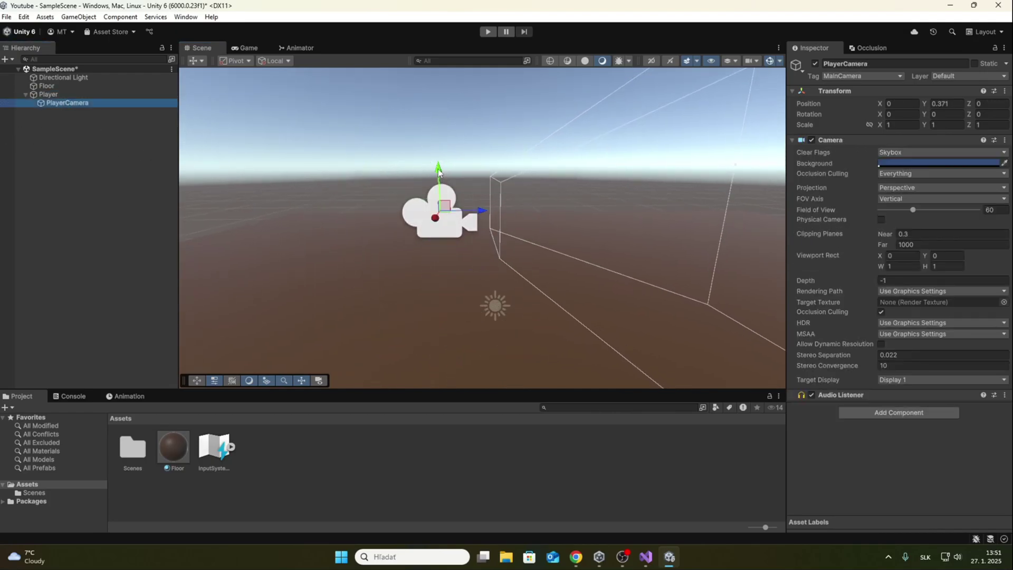
left_click(70, 96)
right_click_drag(370, 205, 507, 211)
key("a")
key("d")
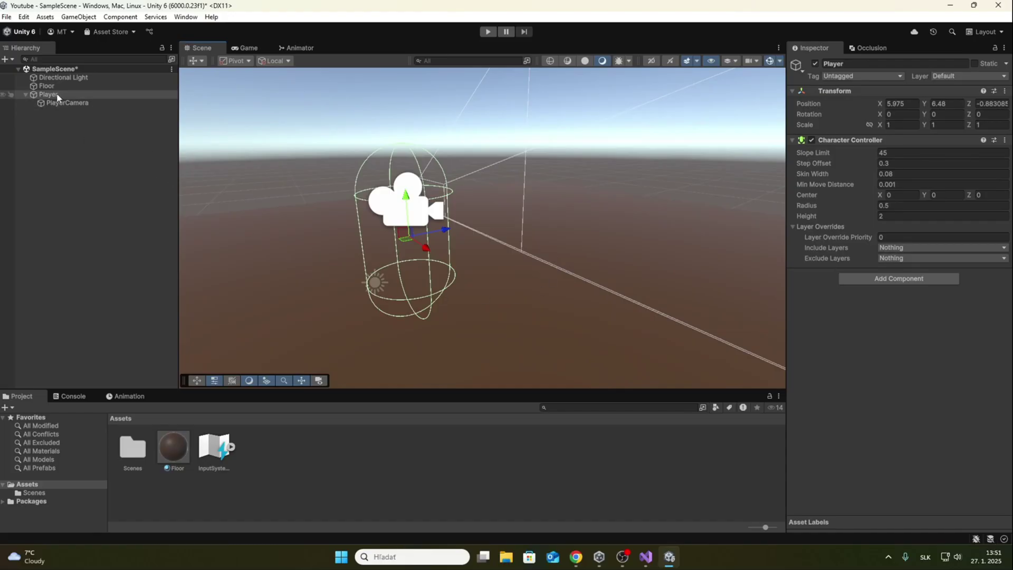
left_click(25, 94)
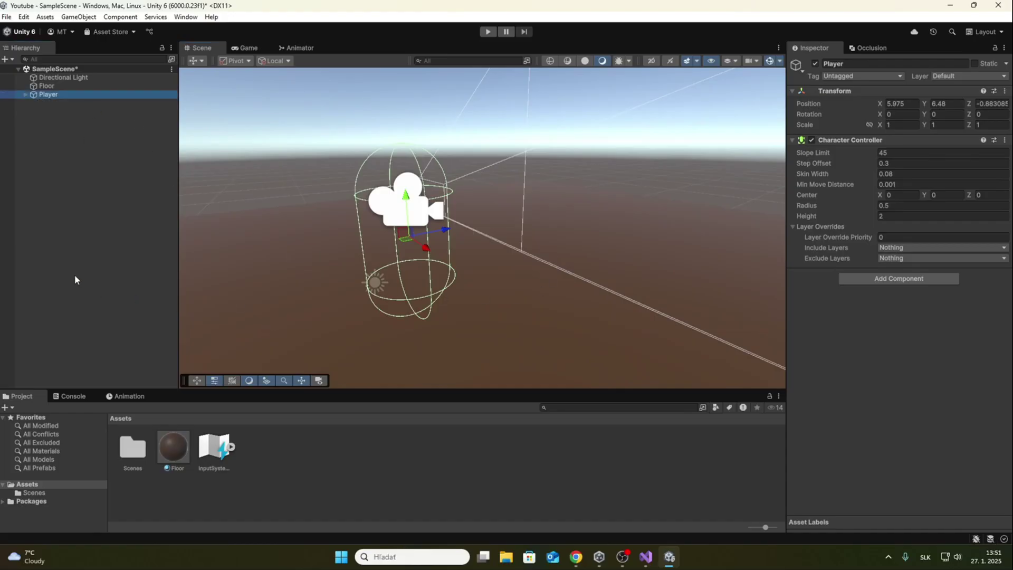
Step: Create a new MonoBehaviour script named PlayerMovement in the Assets folder
right_click(278, 451)
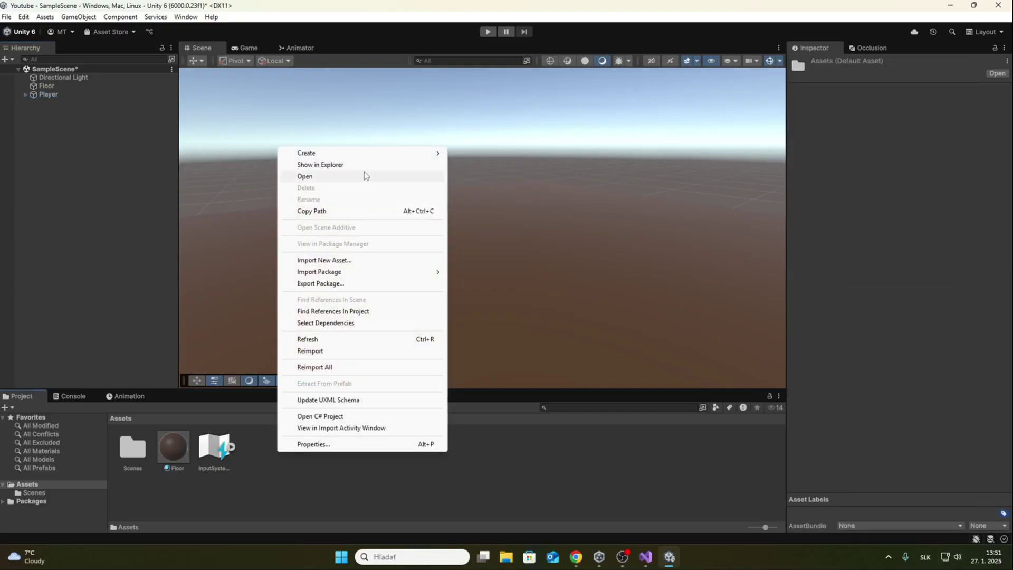
mouse_move(369, 159)
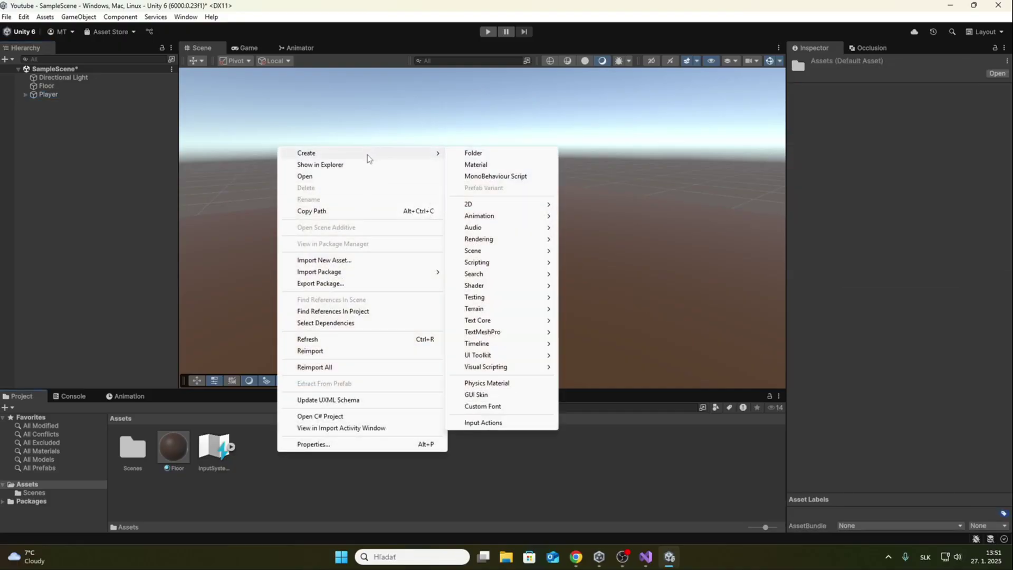
left_click(504, 177)
type("F")
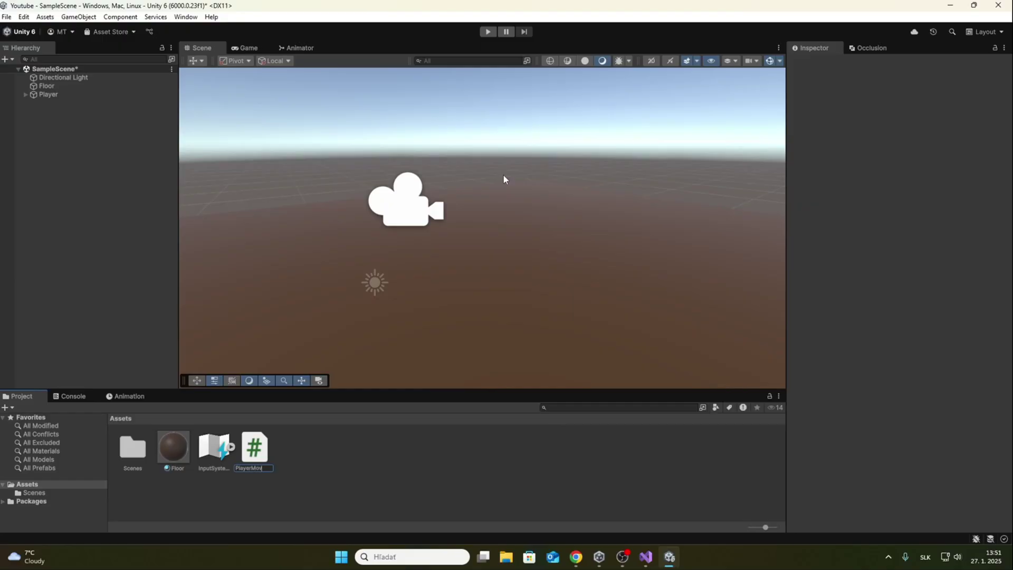
type("layerMovement")
key("Return")
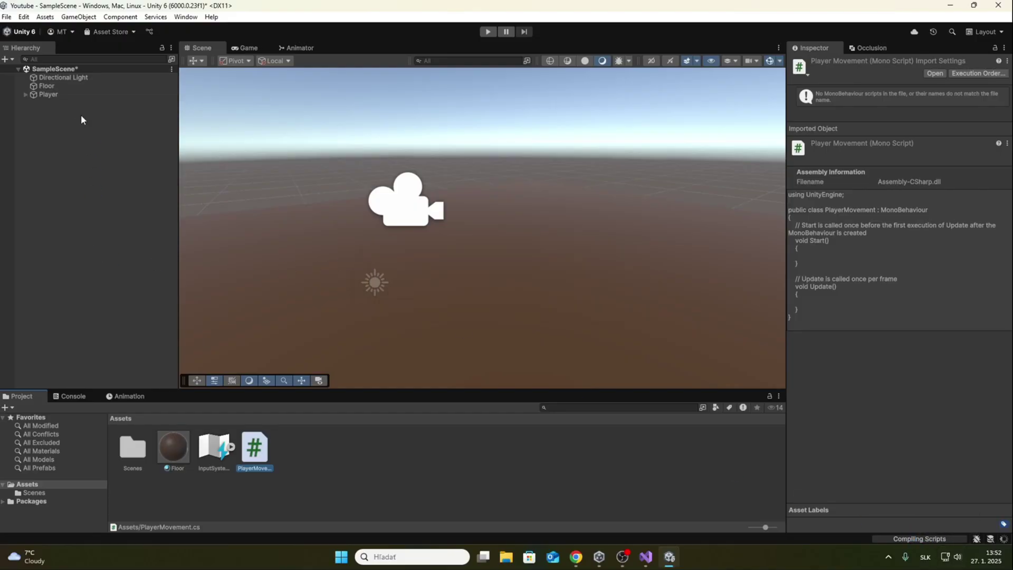
Step: Attach the PlayerMovement script to the Player object and open the script in Visual Studio
left_click(68, 94)
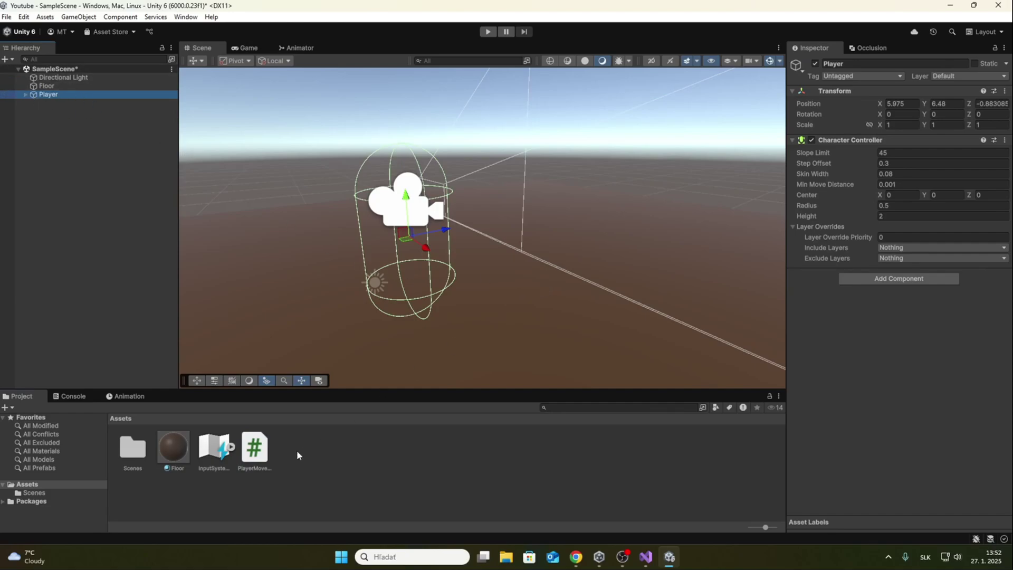
left_click_drag(257, 449, 871, 272)
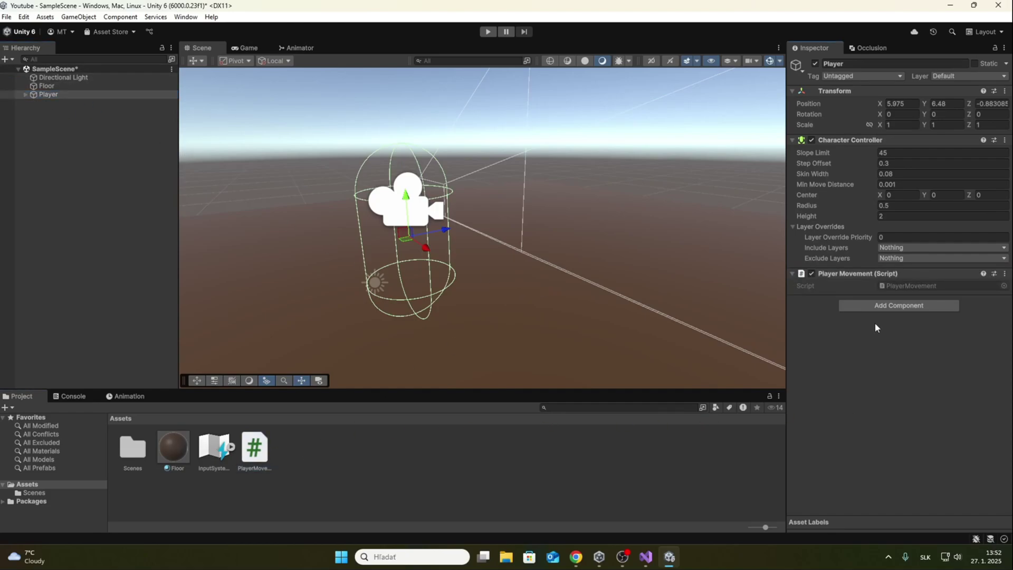
double_click(907, 285)
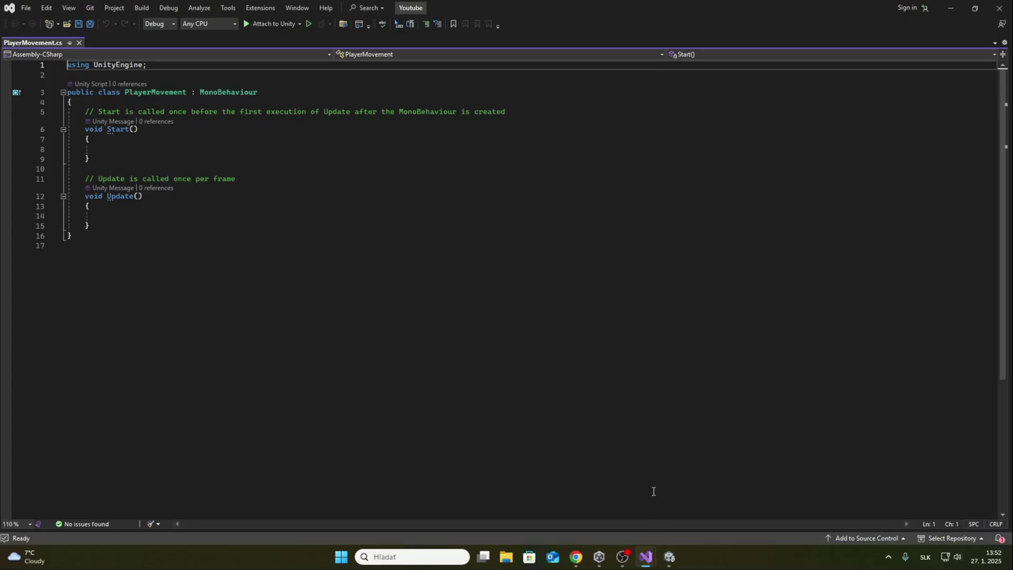
Step: Switch to the TutorialYoutube project's code window and copy the entire PlayerMovement.cs code
mouse_move(645, 555)
left_click(577, 497)
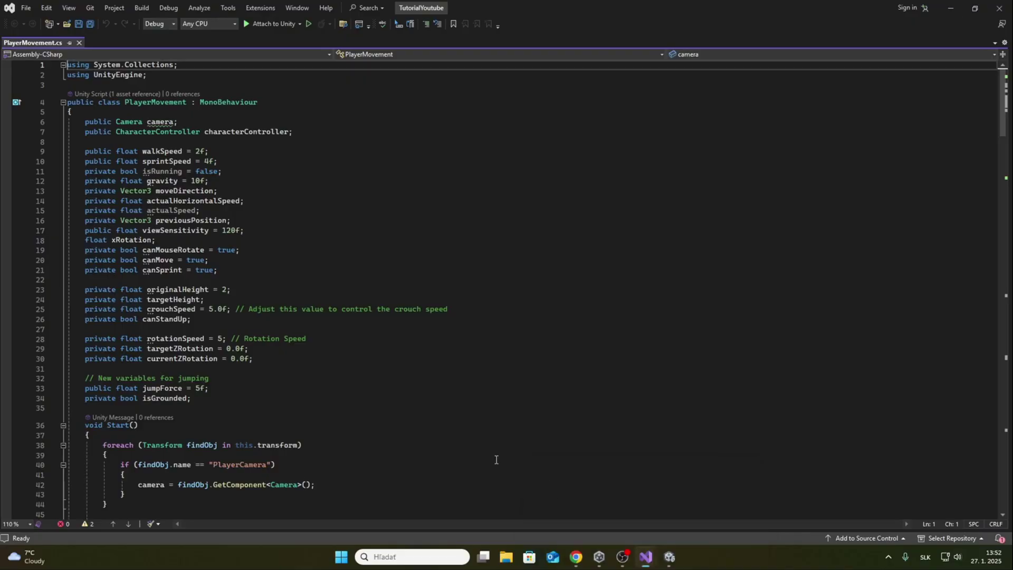
left_click(338, 259)
key("ctrl+a")
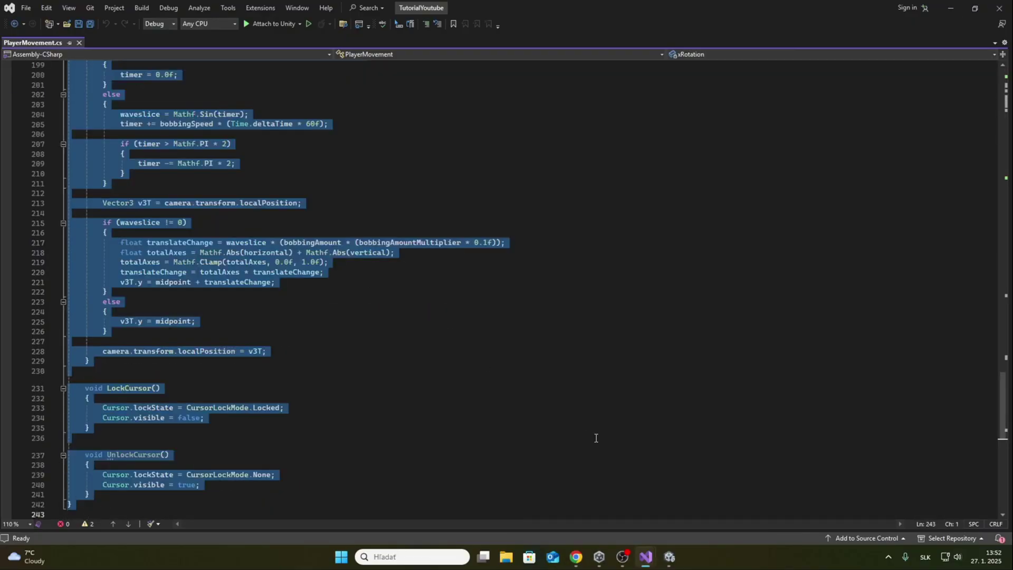
Step: Replace all default code in the Youtube project's PlayerMovement.cs with the copied movement code and save the file
mouse_move(649, 562)
left_click(702, 501)
left_click(194, 226)
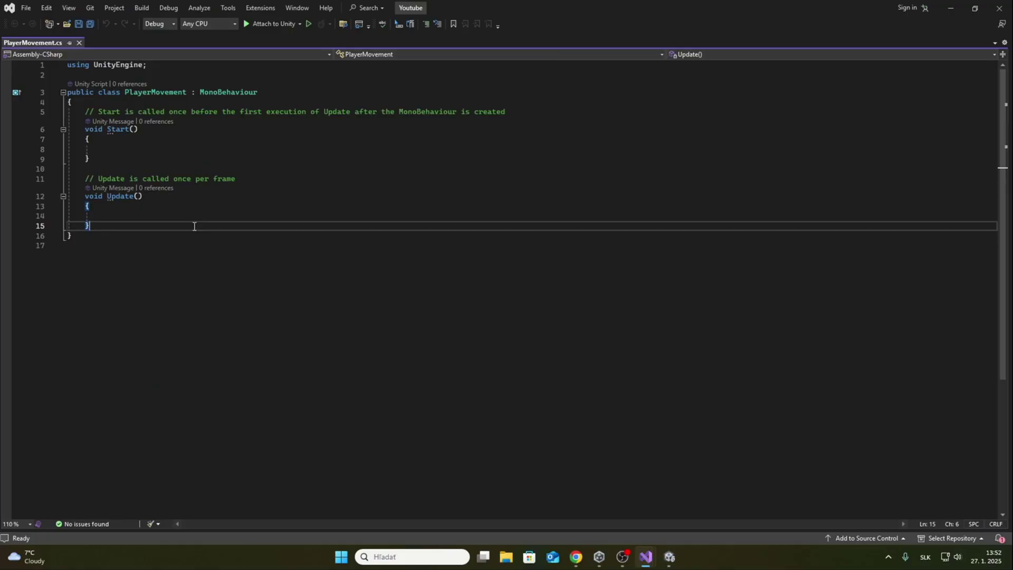
key("ctrl+a")
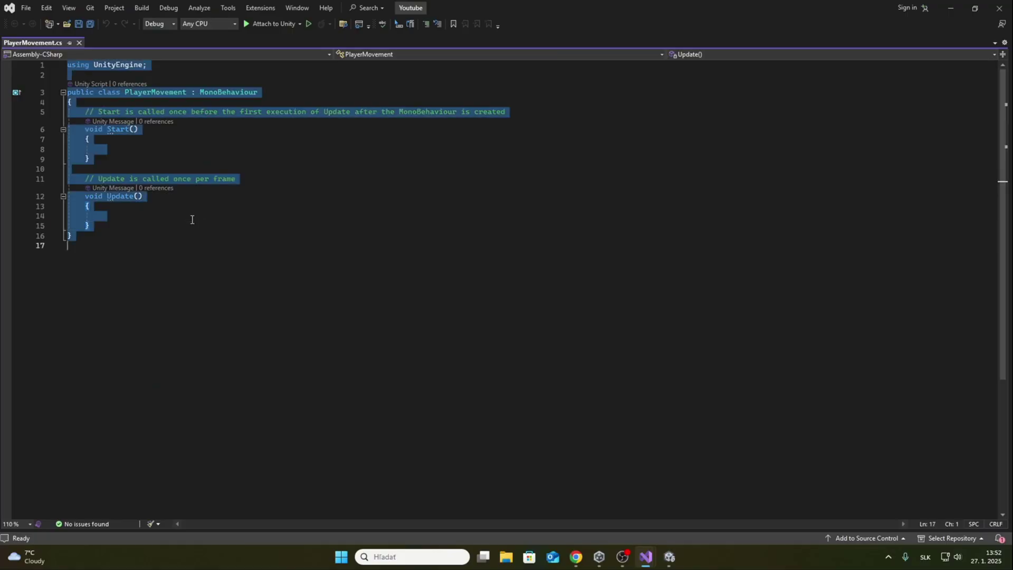
key("ctrl+v")
key("ctrl+s")
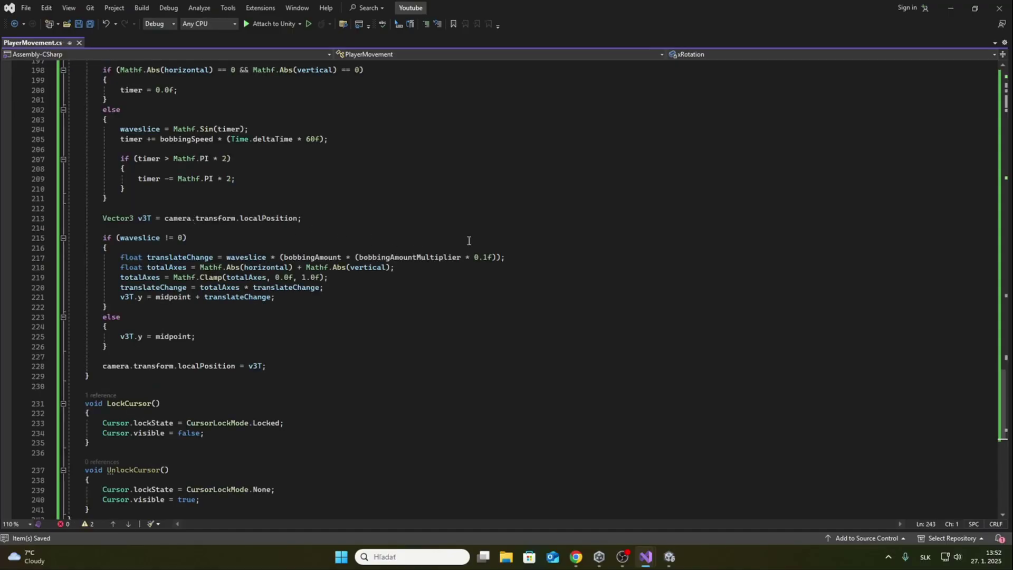
Step: Review the PlayerMovement script's variables, including walkSpeed and sprintSpeed, and its Start, Update and Move methods
scroll(489, 262, "up", 20)
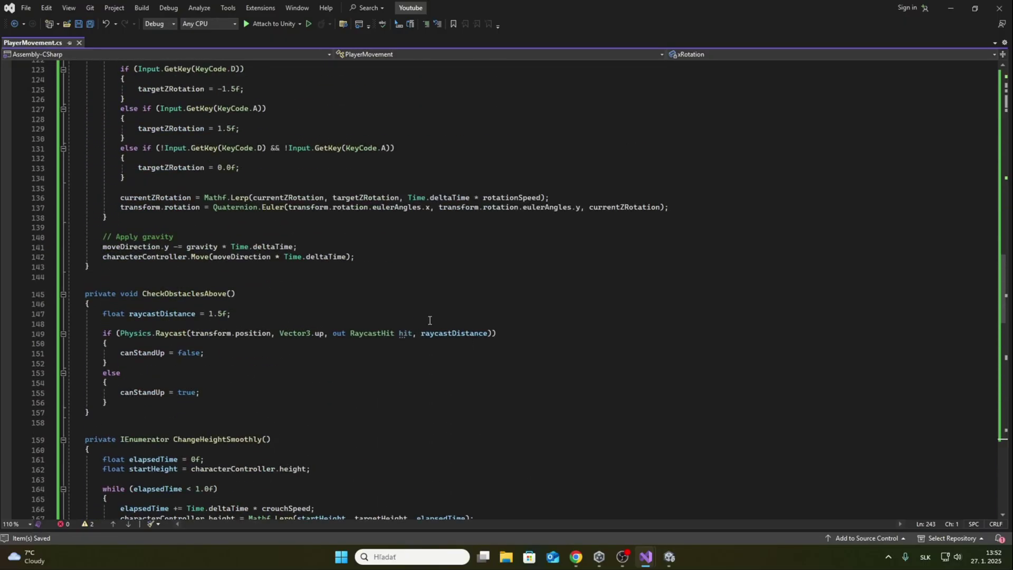
scroll(277, 282, "up", 20)
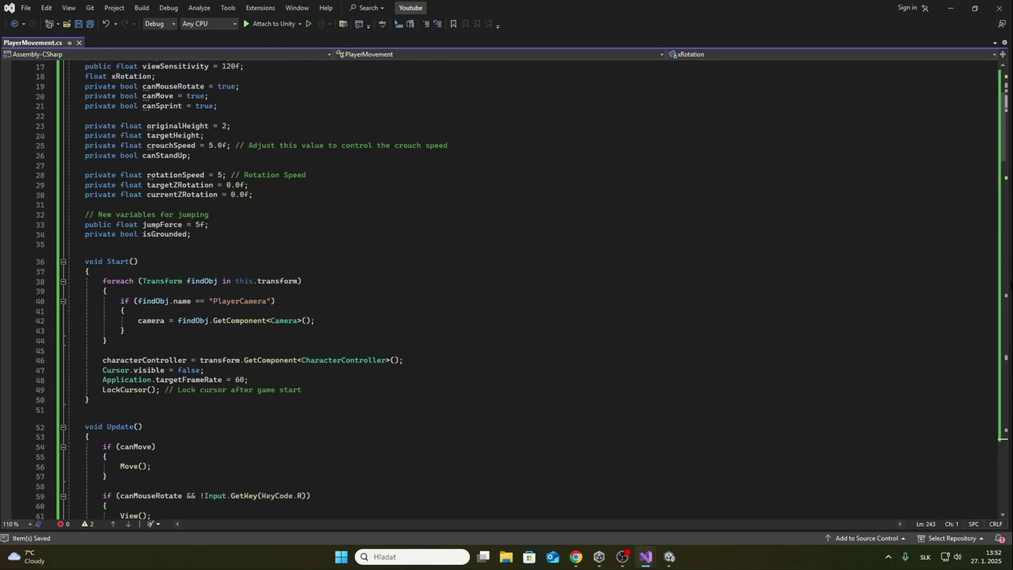
scroll(1001, 131, "up", 5)
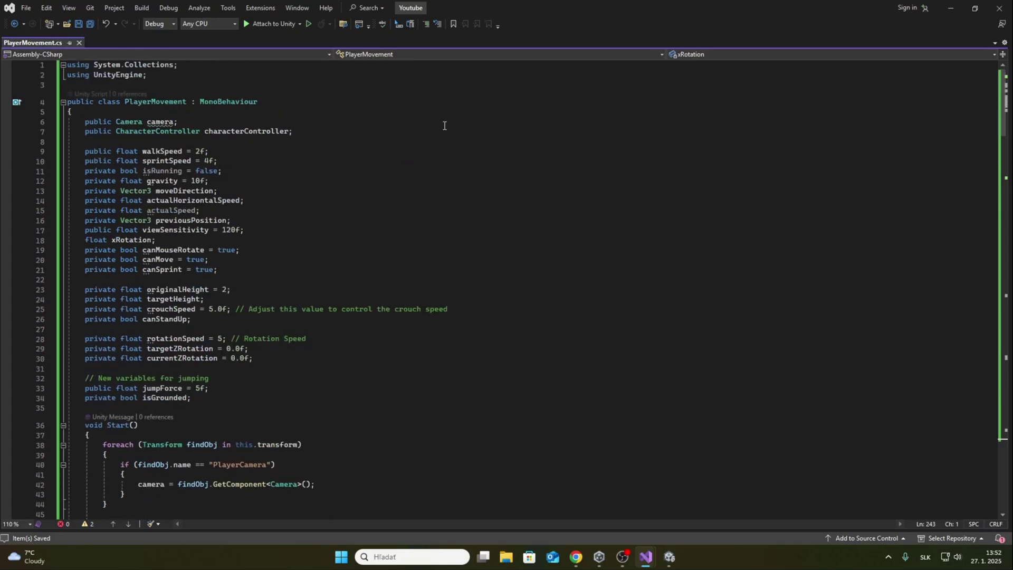
left_click_drag(88, 152, 244, 270)
left_click(178, 152)
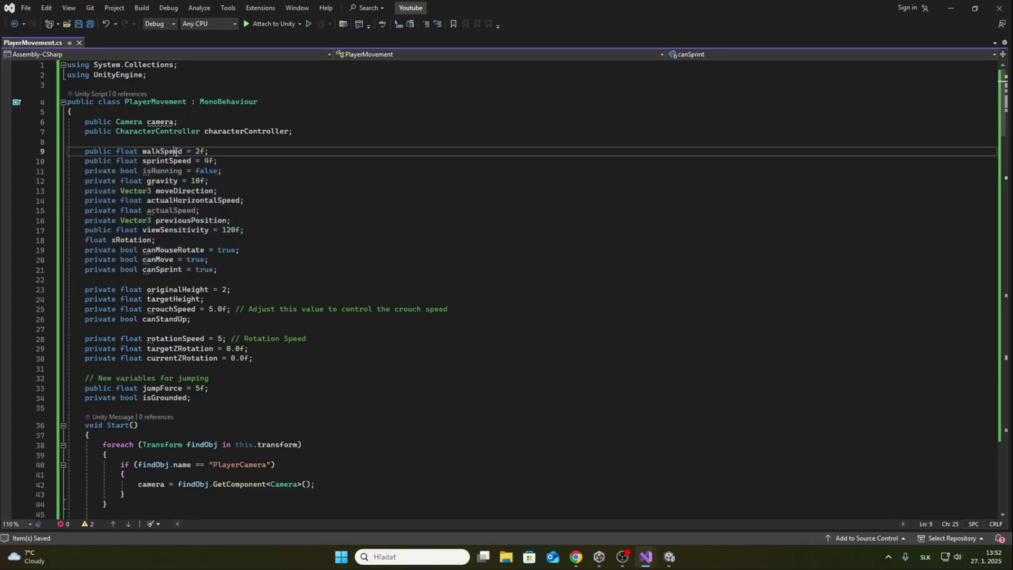
left_click_drag(142, 161, 219, 161)
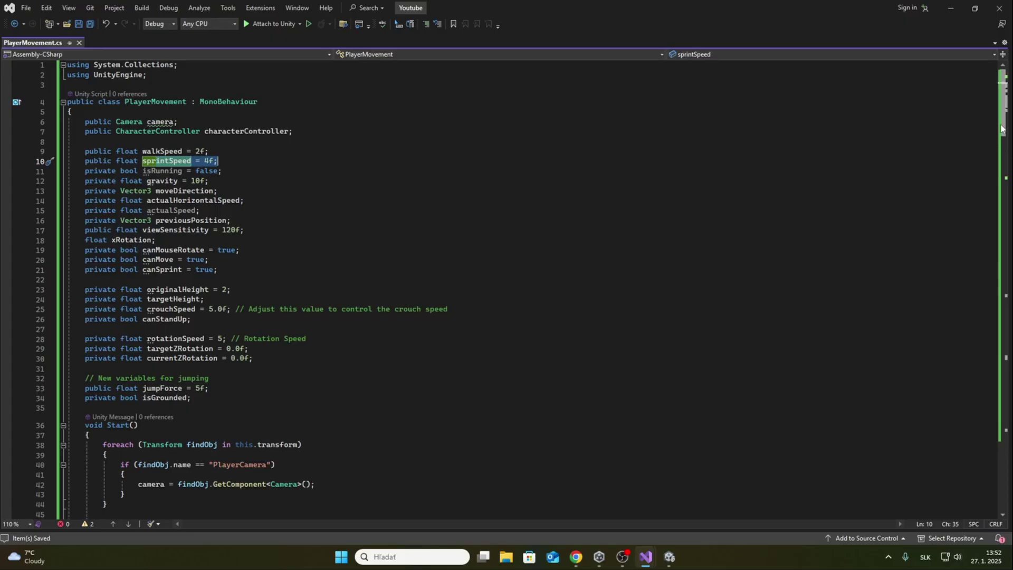
left_click_drag(1003, 129, 1006, 142)
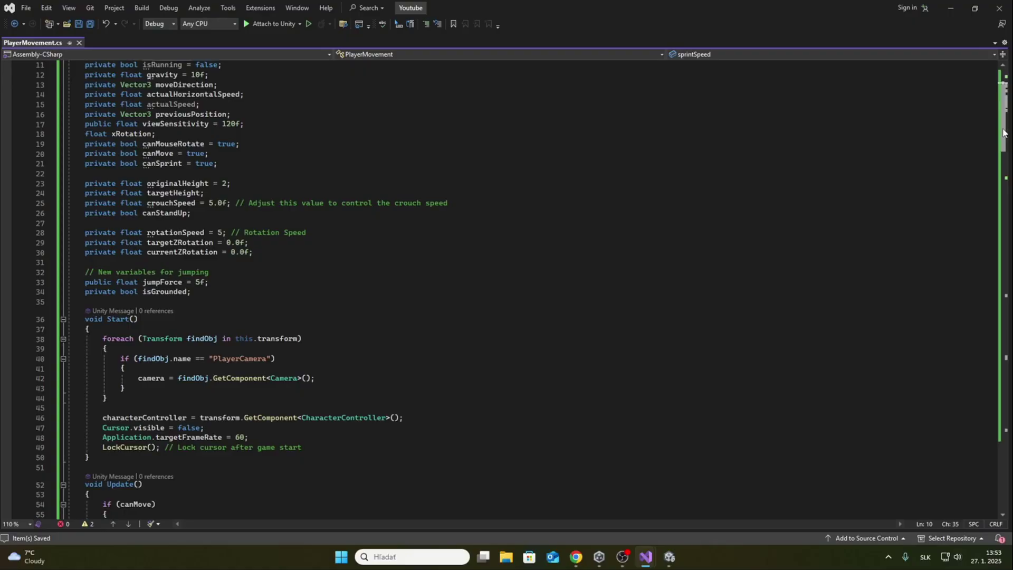
left_click_drag(1005, 133, 1006, 178)
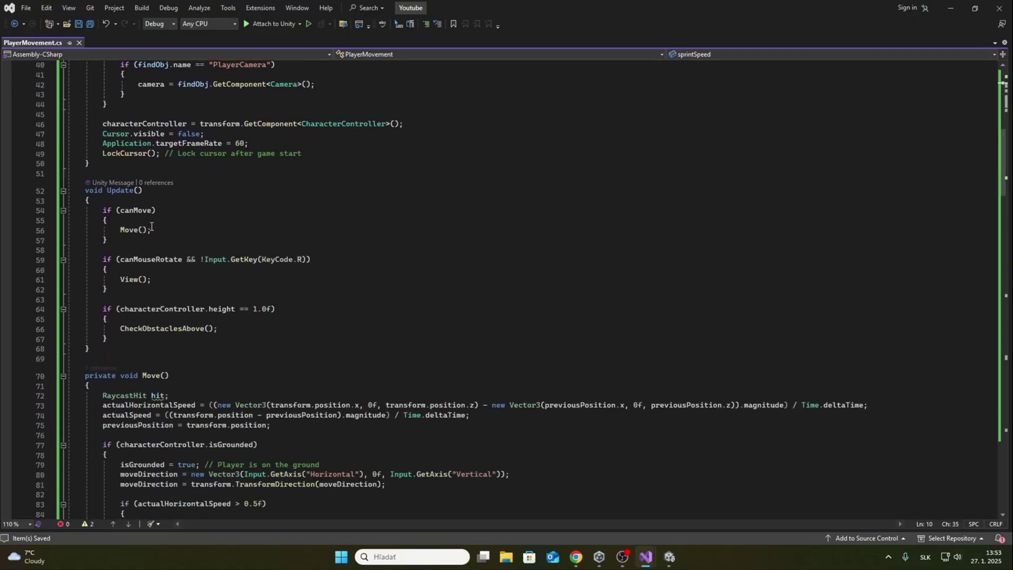
Step: Review the rest of the PlayerMovement script, including the Move, View, ViewHeadBobbing, LockCursor and UnlockCursor methods
scroll(152, 229, "down", 4)
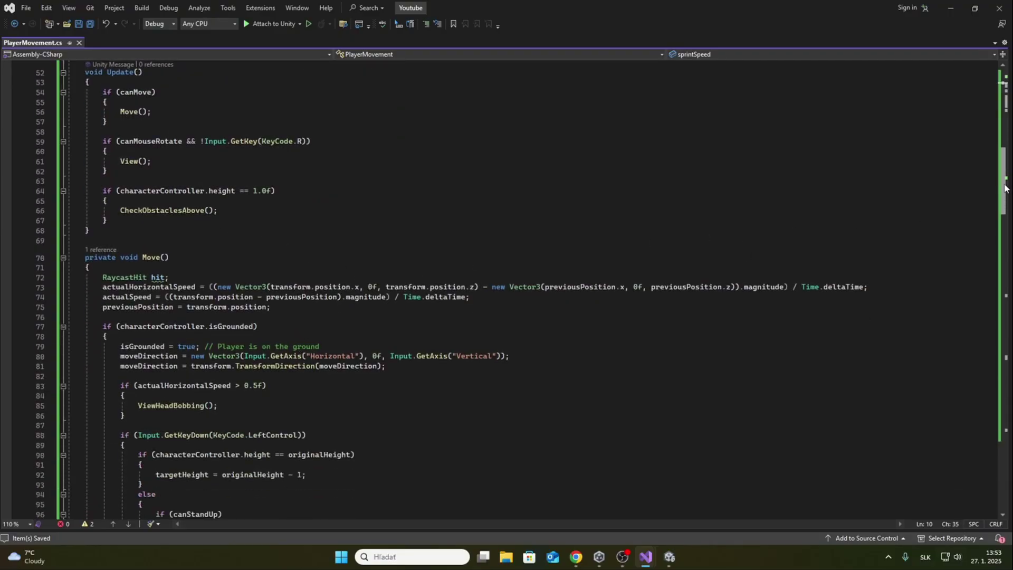
left_click_drag(1005, 187, 1007, 200)
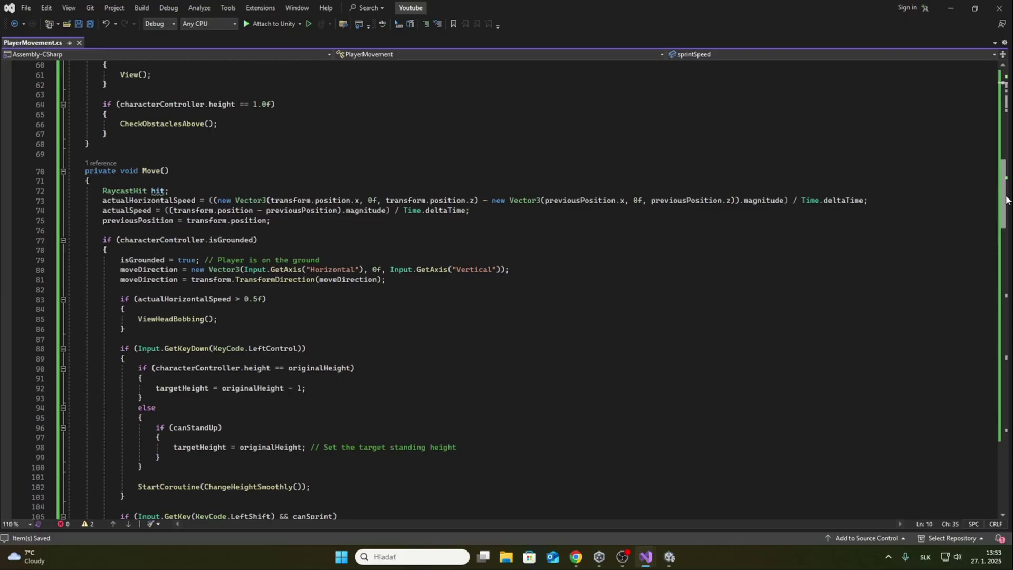
left_click_drag(1007, 200, 988, 360)
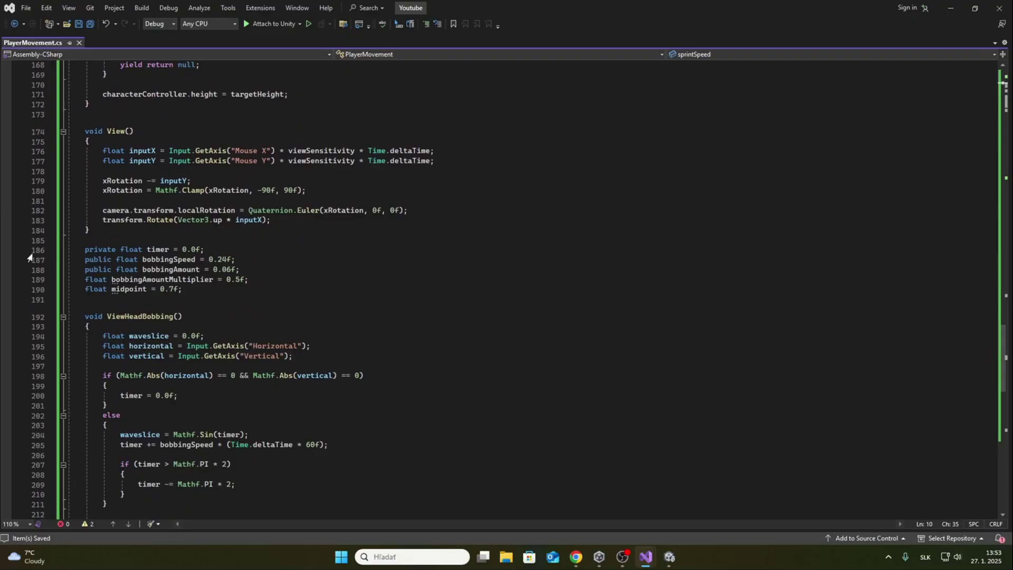
left_click_drag(81, 133, 135, 432)
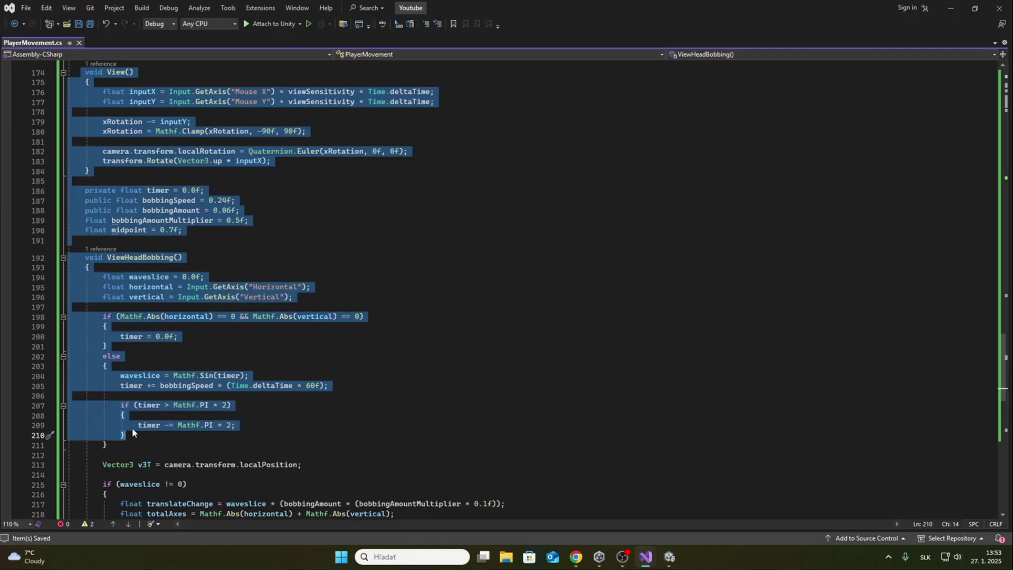
left_click(132, 433)
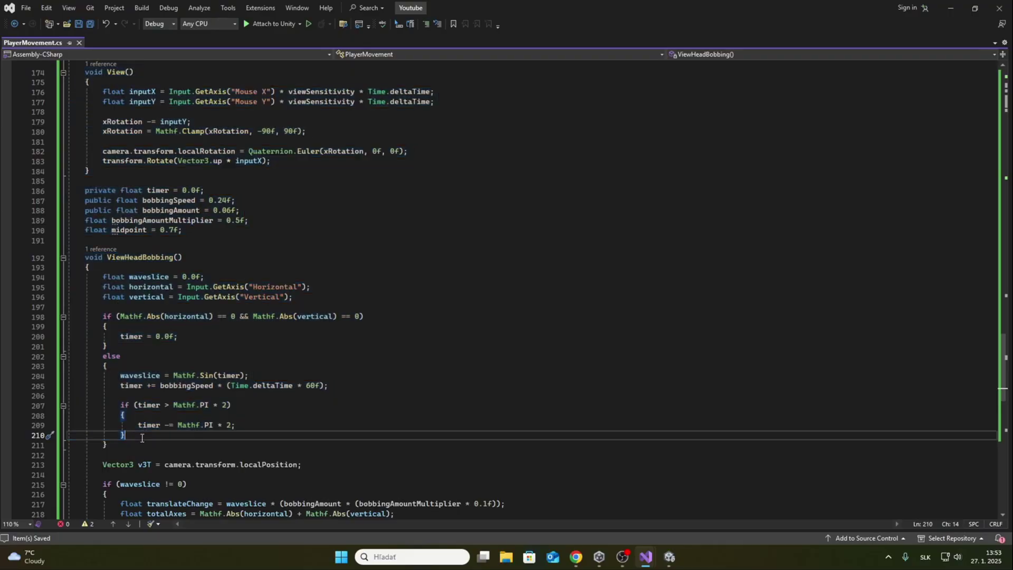
scroll(177, 398, "down", 3)
scroll(177, 399, "down", 3)
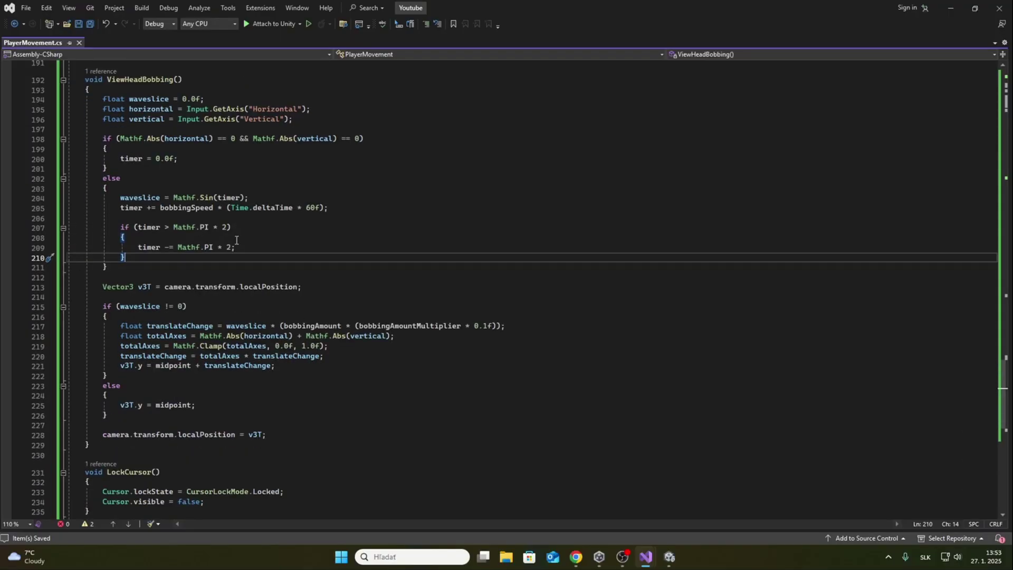
scroll(336, 344, "down", 5)
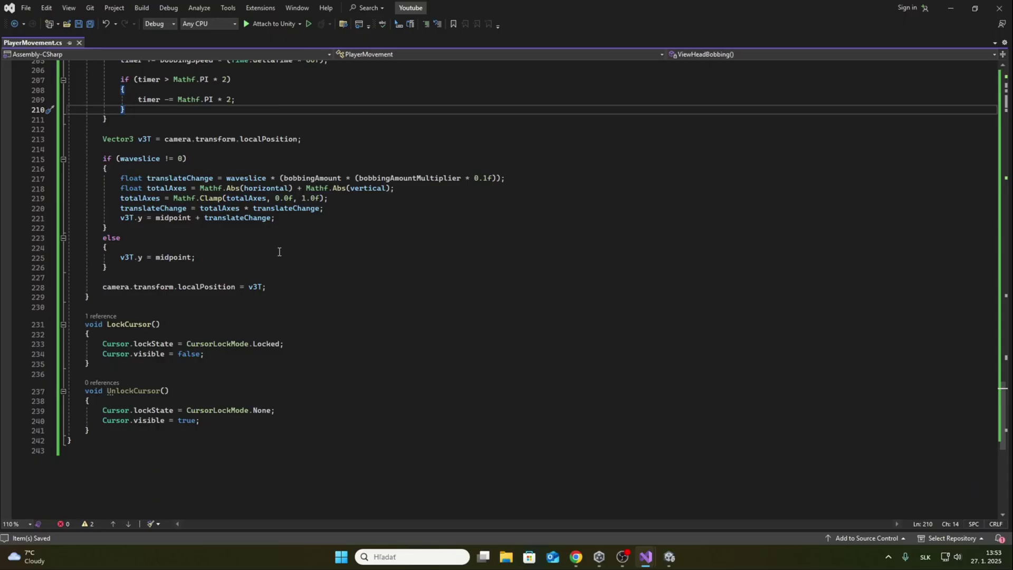
Step: Switch to Unity and assign PlayerCamera and the Player's Character Controller to the Camera and Character Controller references of the Player Movement script
mouse_move(651, 554)
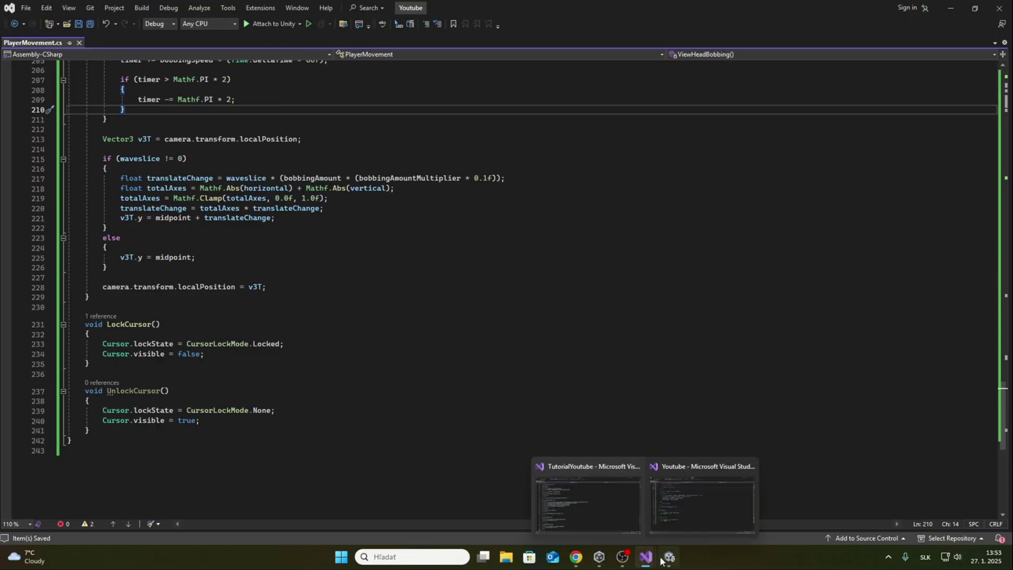
left_click(657, 513)
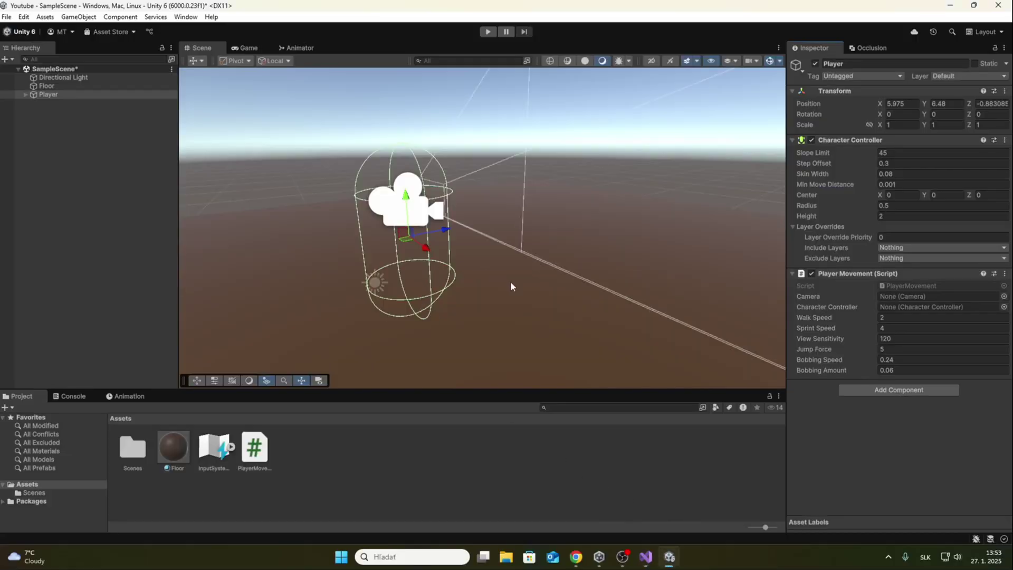
mouse_move(613, 277)
right_mouse_down()
mouse_move(585, 269)
mouse_move(672, 278)
mouse_move(650, 258)
mouse_move(599, 262)
right_mouse_up()
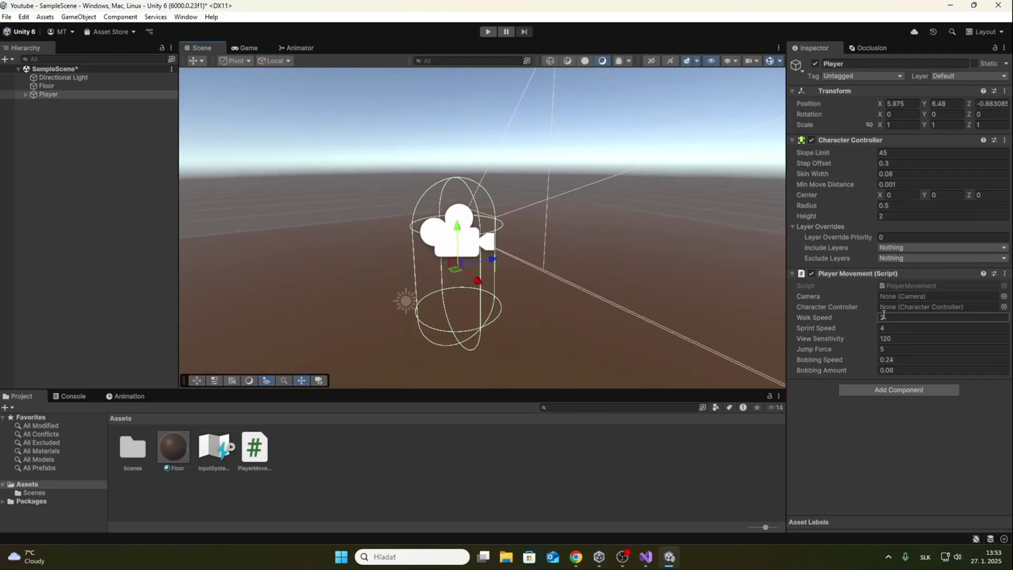
left_click(26, 94)
left_click_drag(45, 102, 339, 131)
left_click_drag(920, 299, 923, 299)
left_click_drag(854, 152, 904, 311)
right_click_drag(446, 219, 441, 238)
scroll(591, 275, "up", 3)
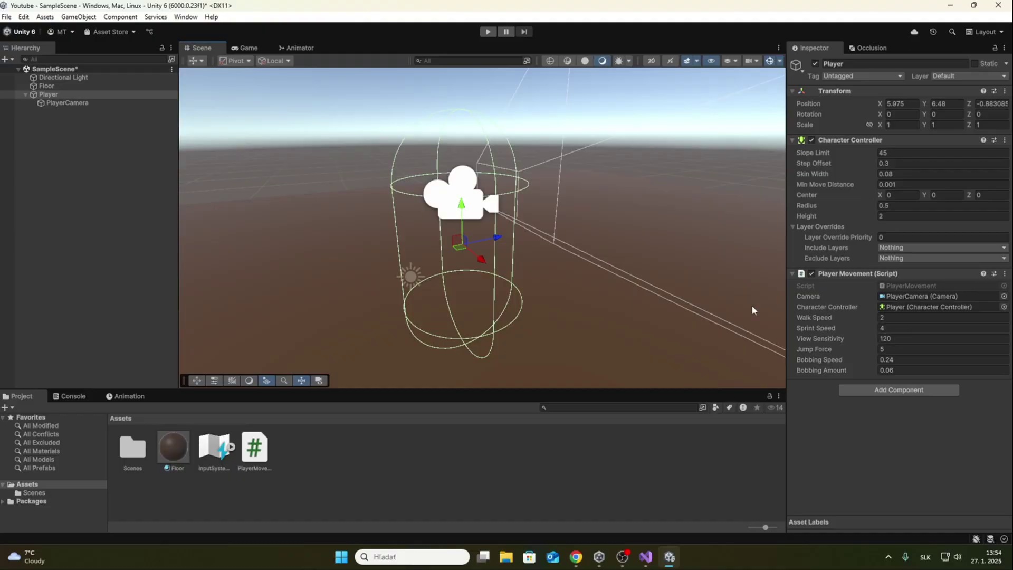
Step: Create a 3D cube at the scene's root level and raise it above the floor to about Y 5.25
right_click_drag(451, 268, 496, 262)
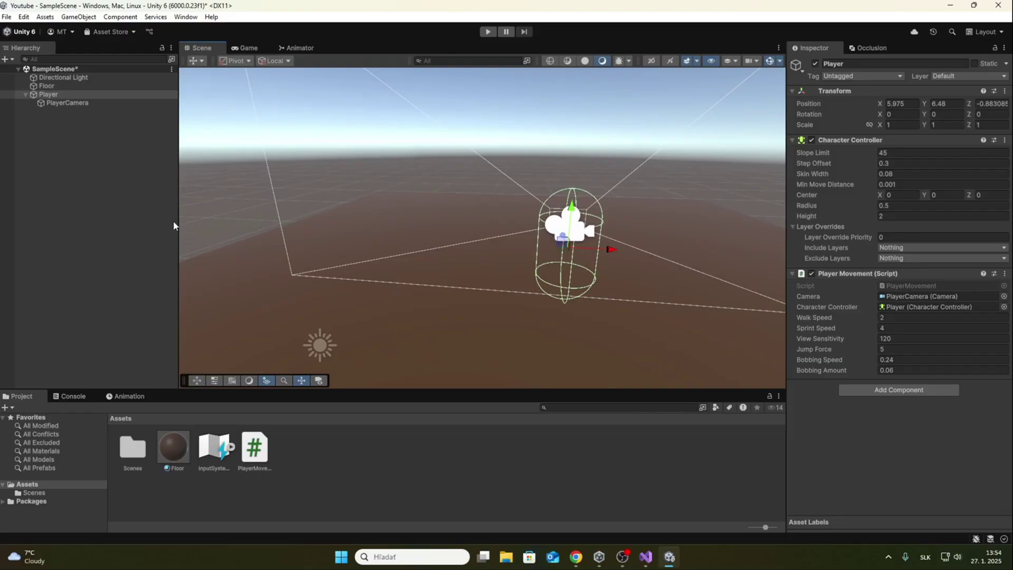
right_click(28, 108)
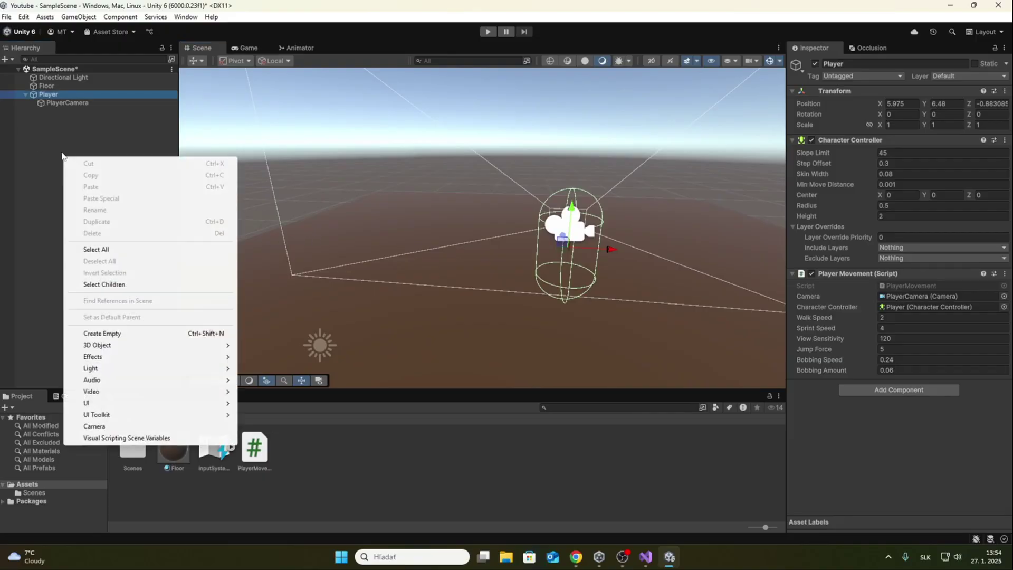
left_click(26, 95)
right_click(92, 214)
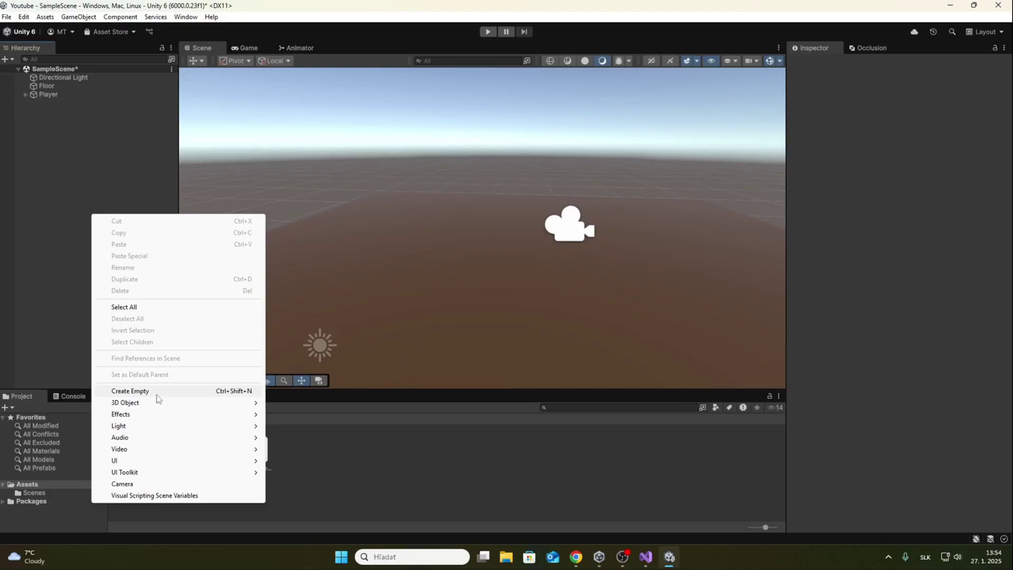
mouse_move(155, 404)
left_click(288, 403)
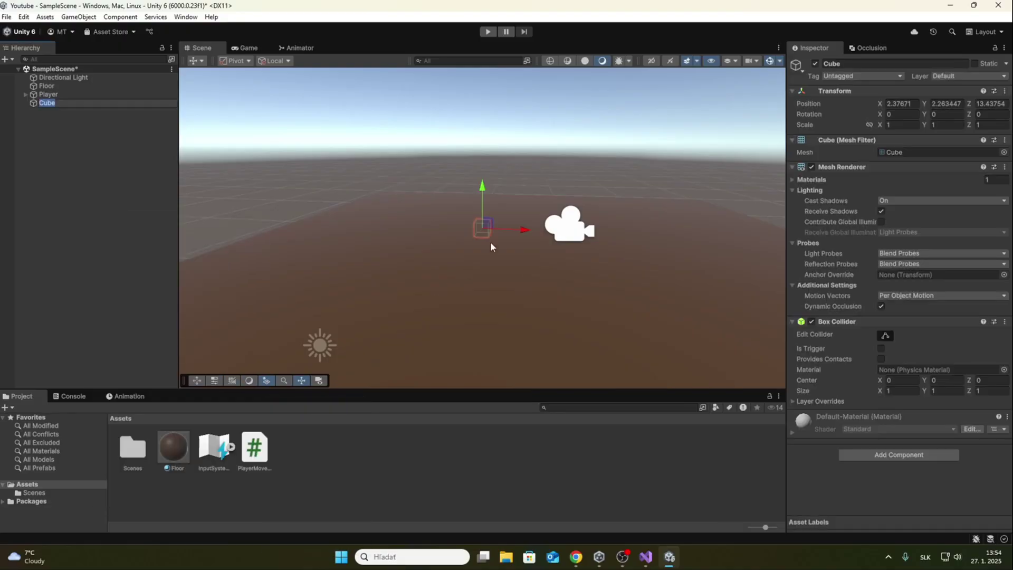
left_click_drag(481, 189, 484, 150)
right_click_drag(484, 150, 333, 223)
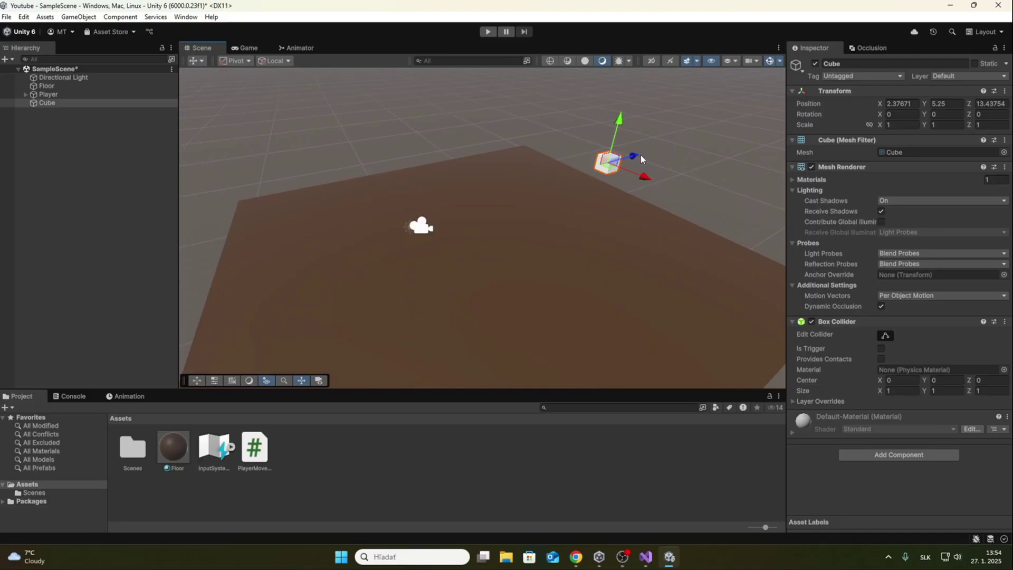
Step: Move the cube over the floor and stretch it vertically to a Y scale of about 3.15 to form a pillar
left_click_drag(641, 155, 494, 147)
right_click_drag(495, 147, 502, 143)
key("r")
left_click_drag(496, 141, 528, 199)
key("w")
Step: Duplicate the pillar three times and spread the copies over the floor, with the last at about X 8.75, Z 5.65
key("ctrl+d")
left_click_drag(418, 195, 508, 243)
key("ctrl+d")
key("ctrl+d")
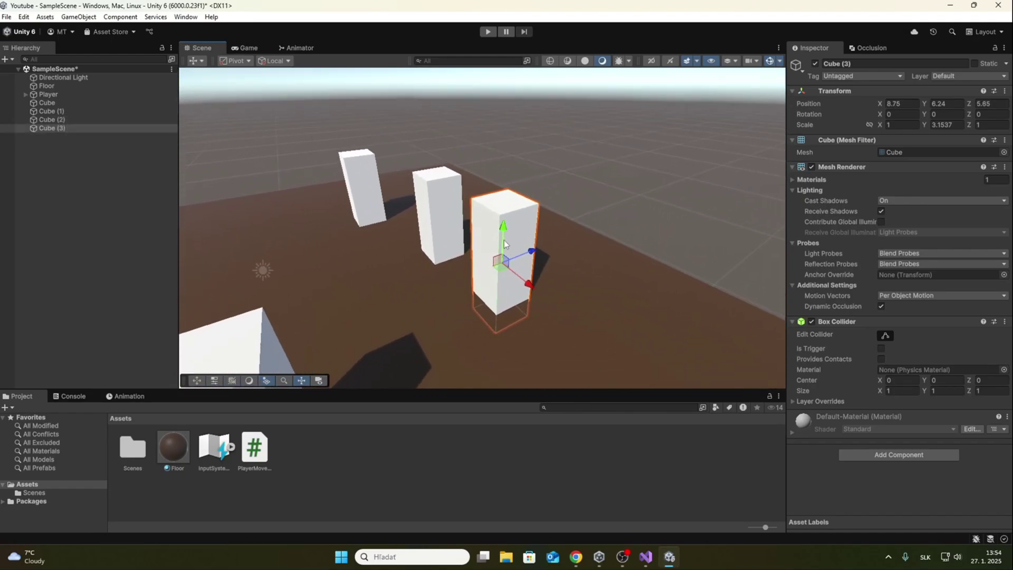
Step: Duplicate a pillar, scale the copy to about 4.72 × 0.61 × 1, and lay it across two pillars as a beam at about Y 7.54
key("ctrl+d")
left_click_drag(507, 199, 752, 350)
key("r")
left_click_drag(386, 227, 554, 234, "alt")
key("w")
left_click_drag(620, 216, 563, 212)
left_click_drag(527, 171, 528, 180)
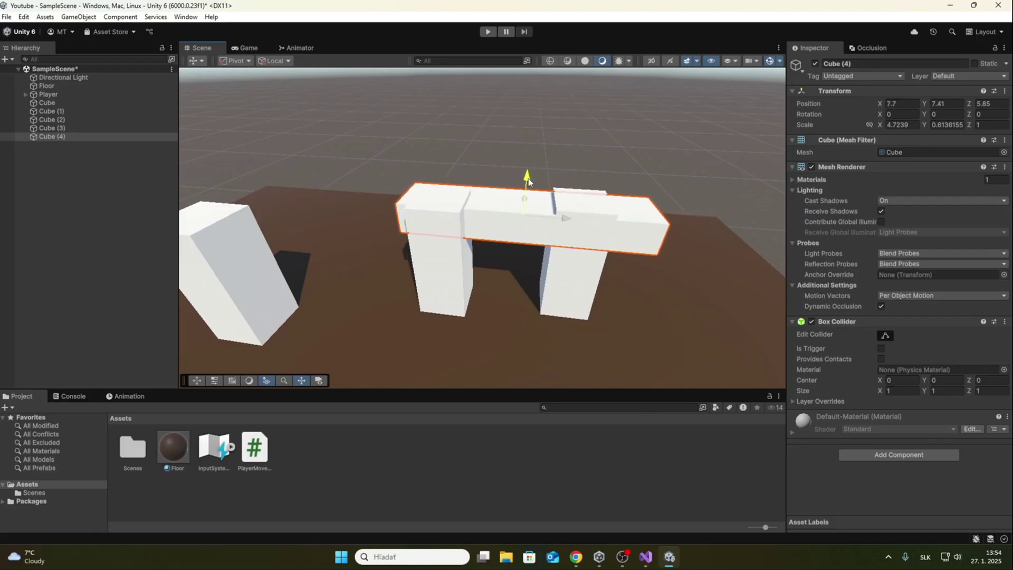
mouse_move(528, 182)
right_mouse_down()
mouse_move(532, 281)
mouse_move(537, 154)
mouse_move(523, 163)
right_mouse_up()
left_click_drag(494, 161, 494, 149)
right_click_drag(498, 159, 514, 176)
scroll(515, 177, "down", 6)
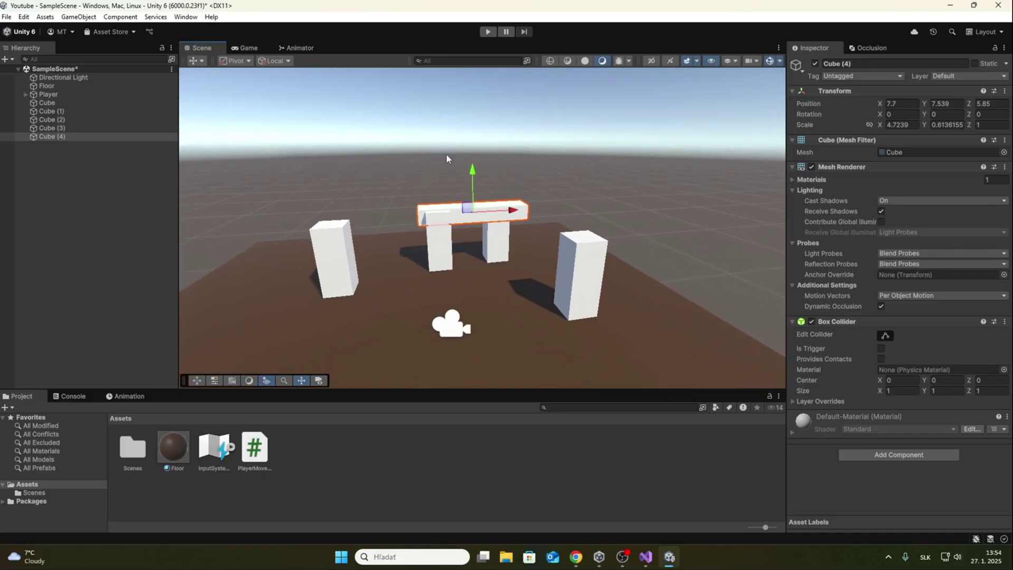
Step: Run the scene in play mode and test walking forward, strafing and looking around among the pillars
left_click(488, 33)
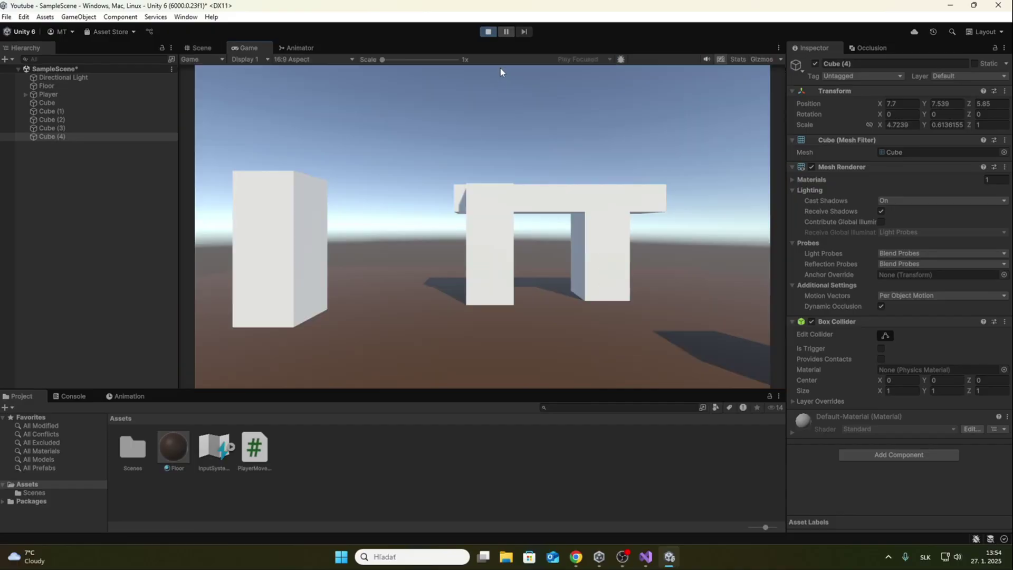
key("w")
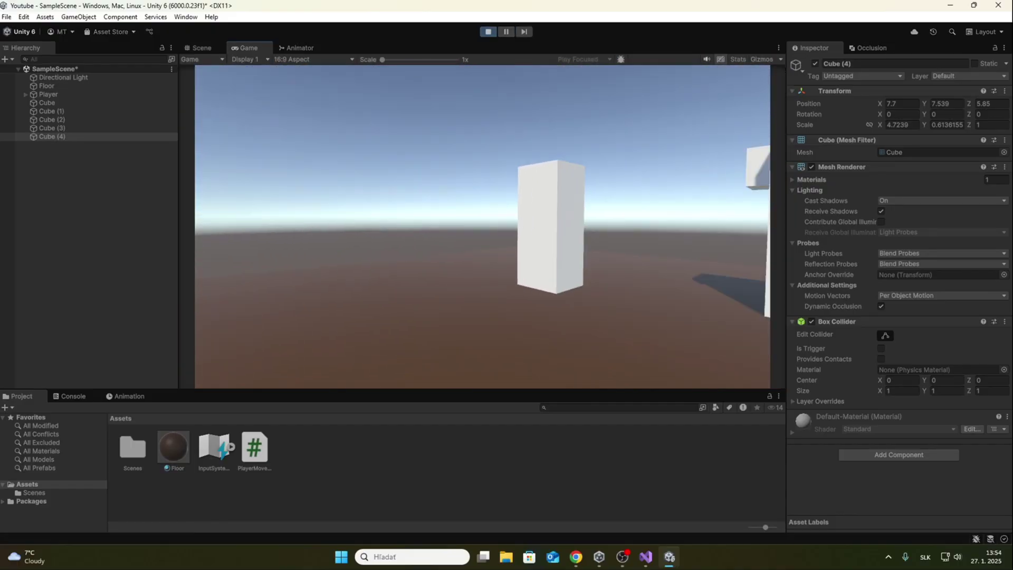
key("d")
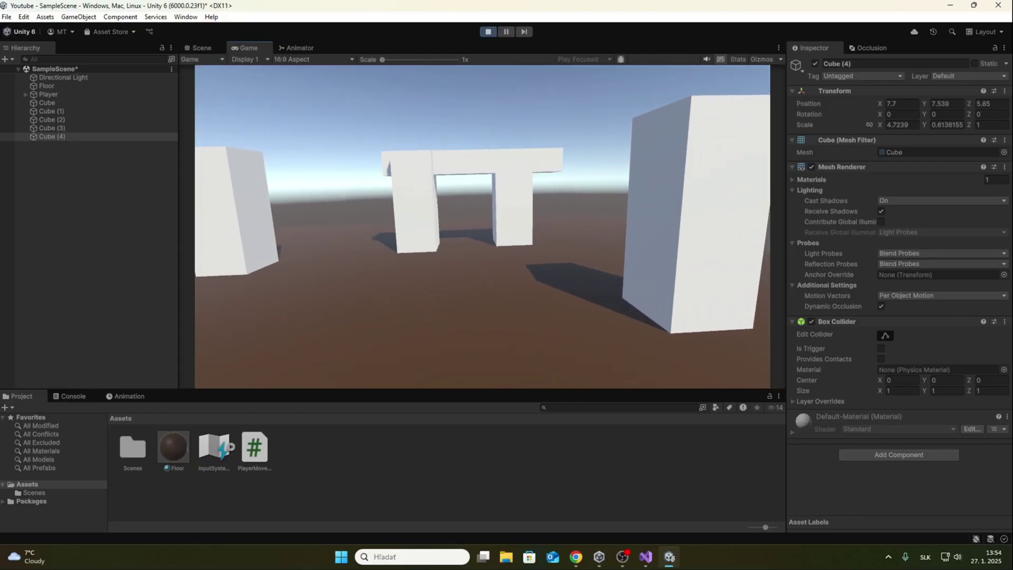
key("a")
key("d")
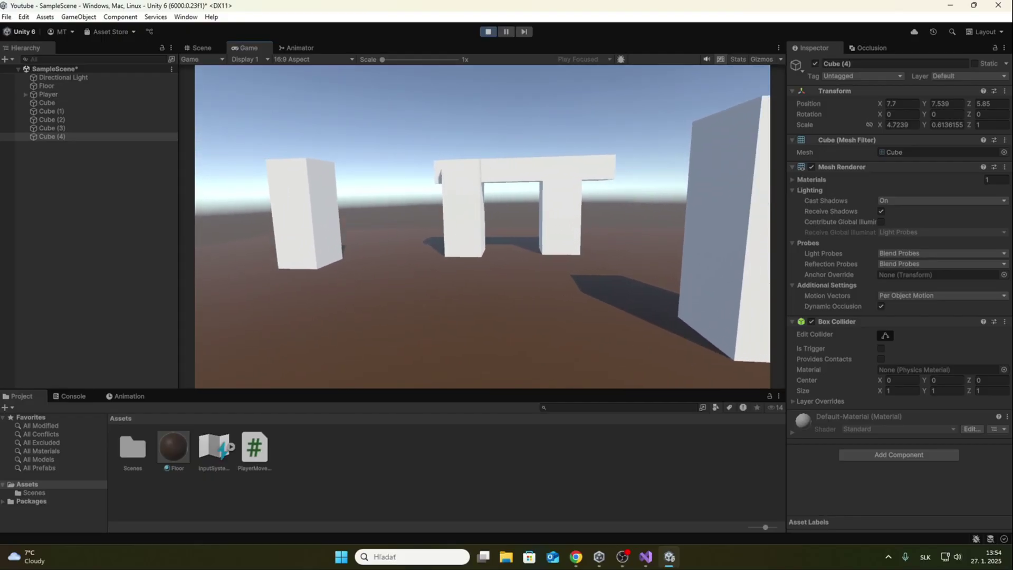
key("a")
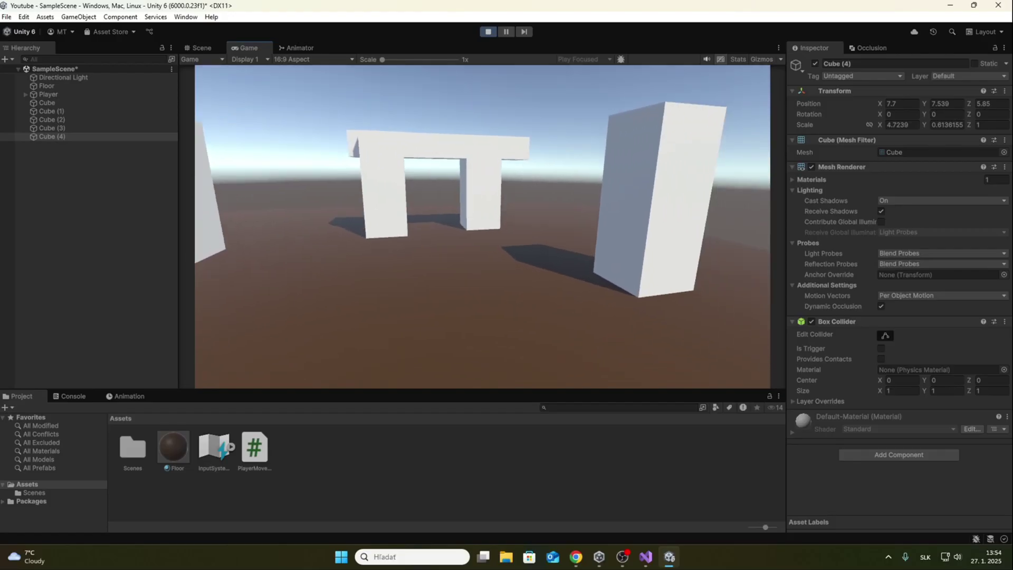
key("w")
key("w")
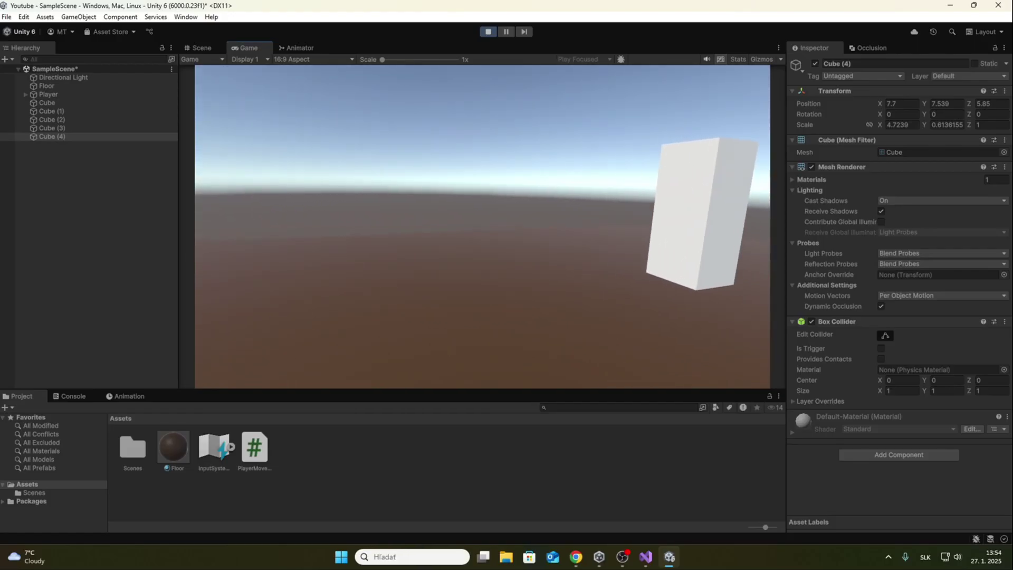
key("d")
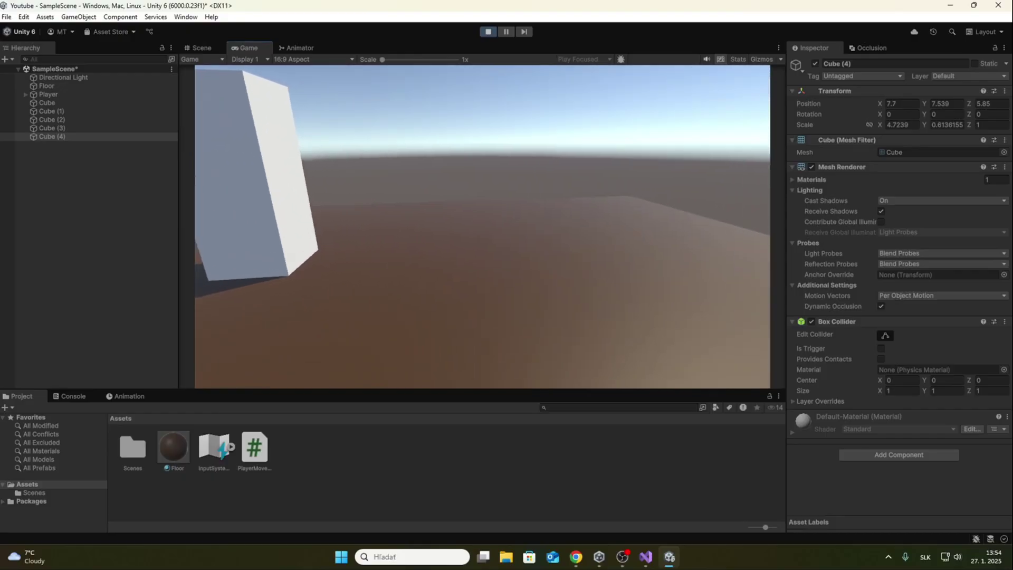
key("w")
key("w")
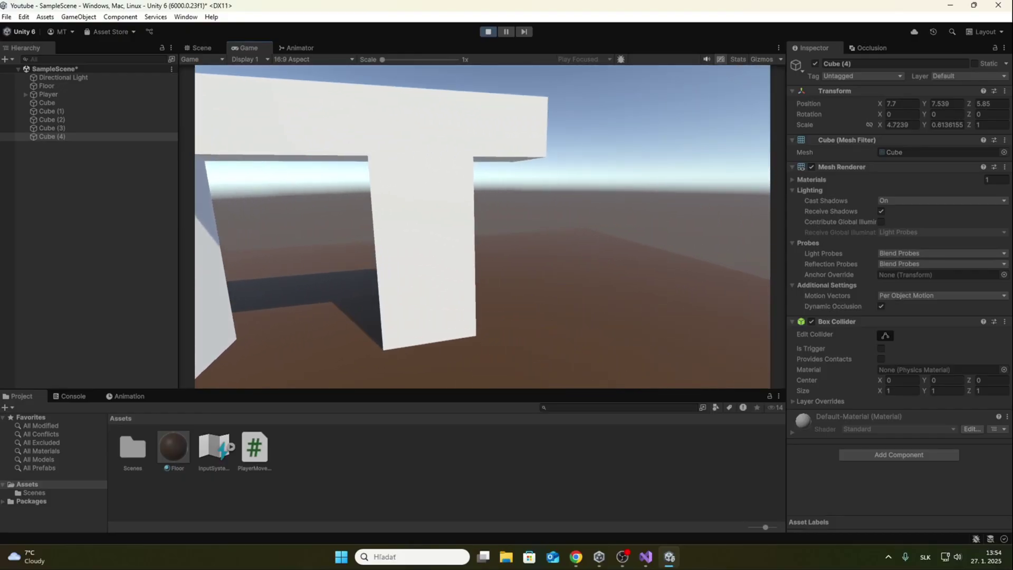
key("w")
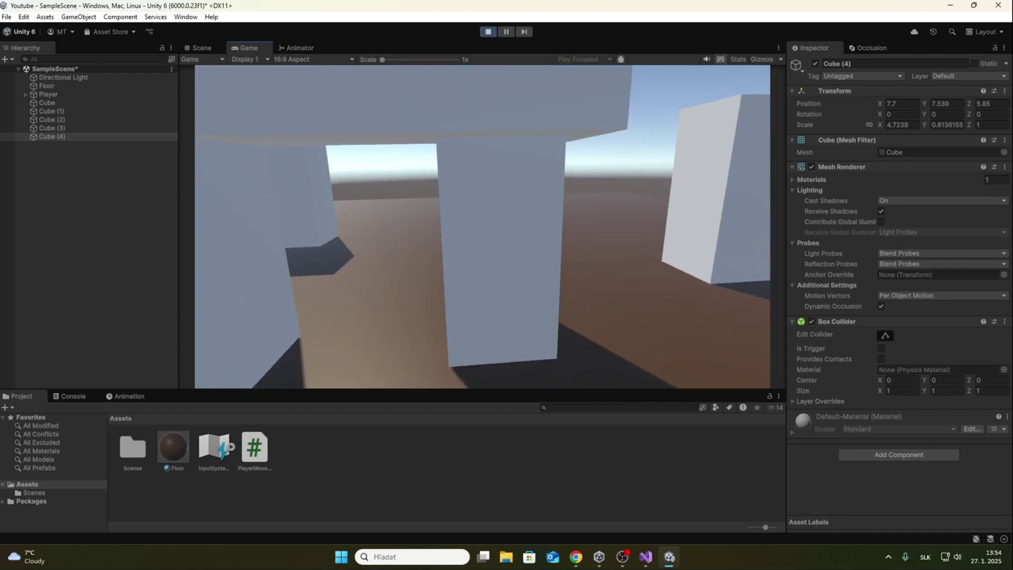
Step: Test jumping beside the beam structure, and walk the player around the pillars again
key("space")
key("space")
key("d")
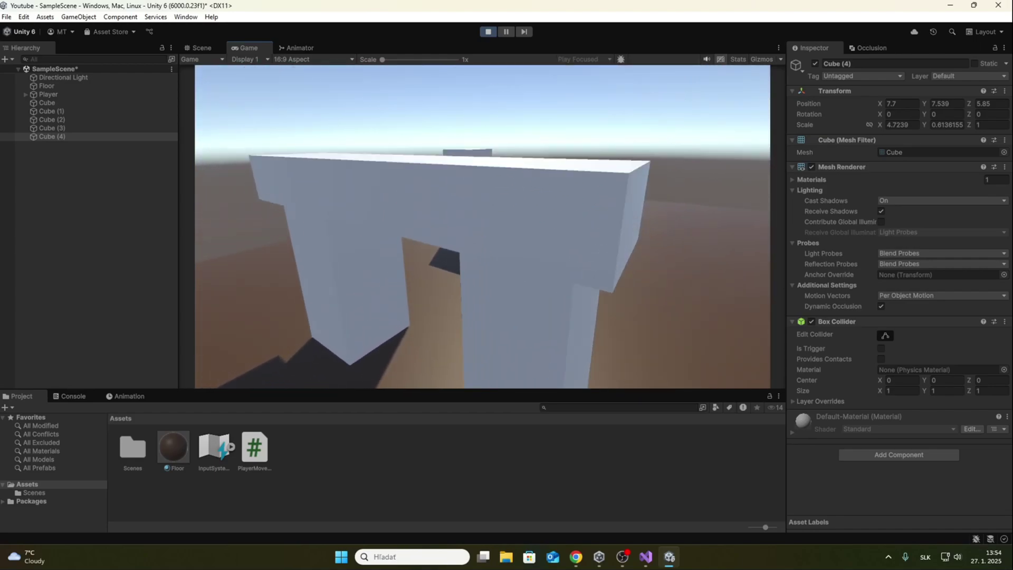
key("a")
key("w")
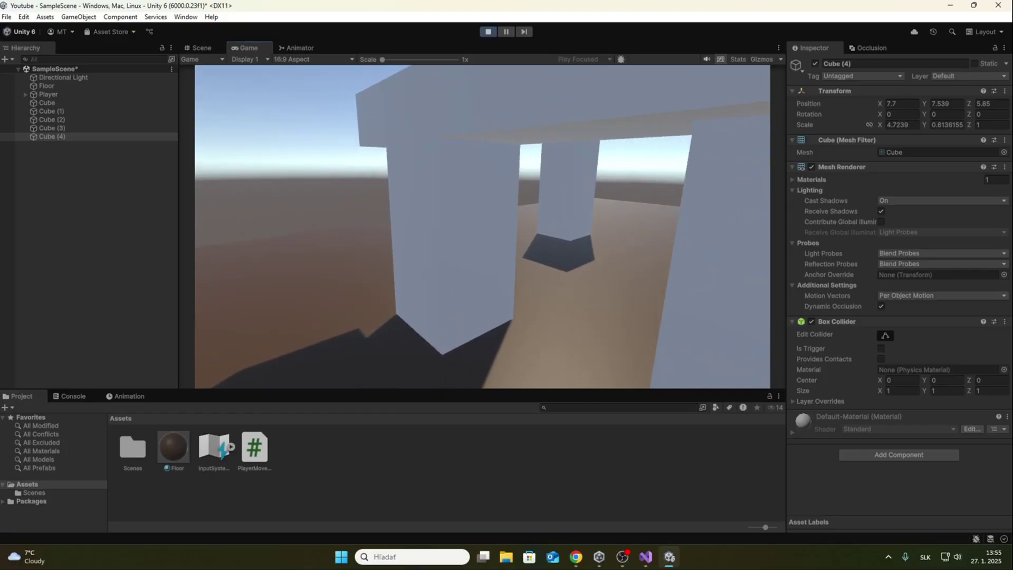
key("w")
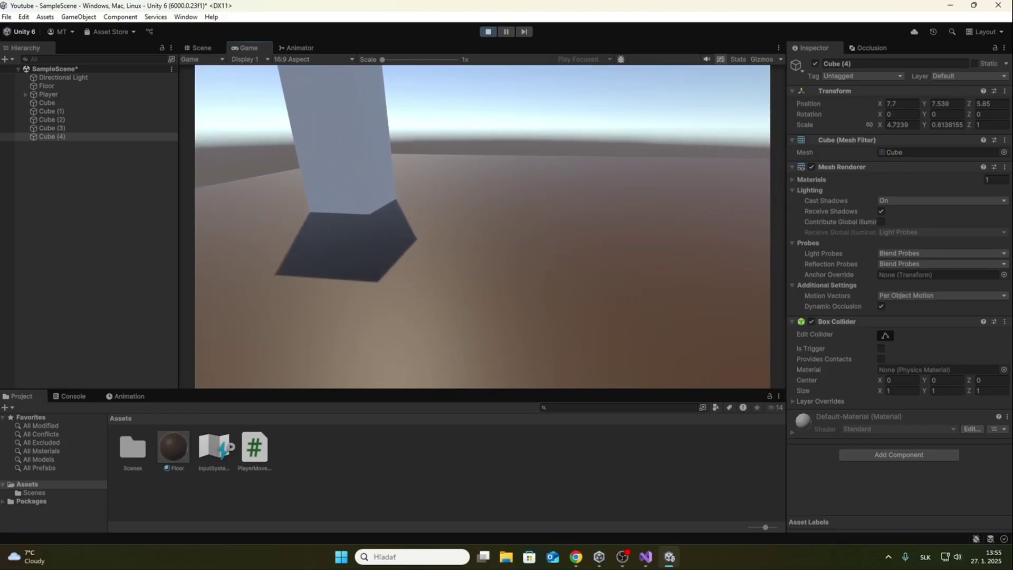
key("a")
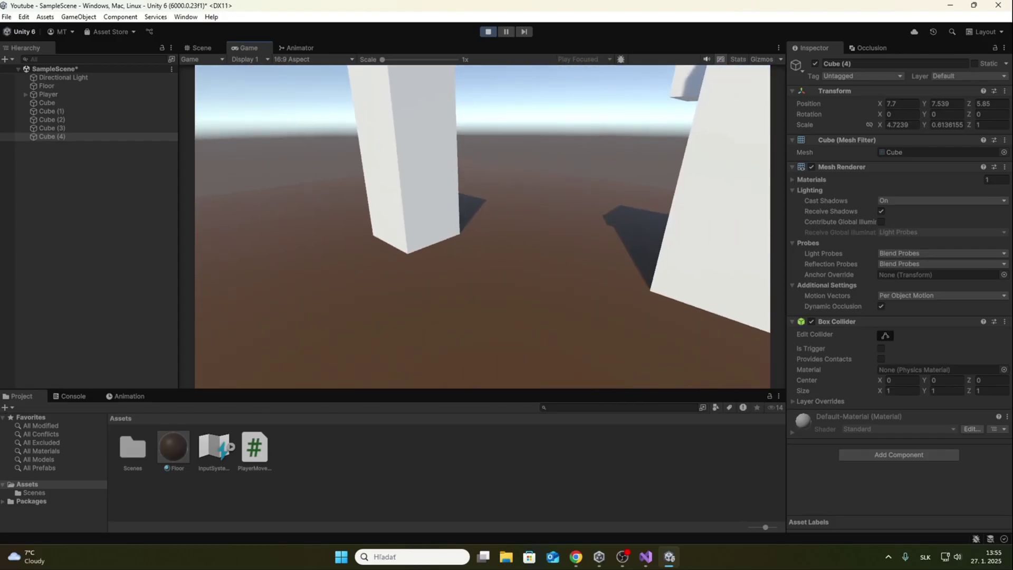
key("w")
key("w")
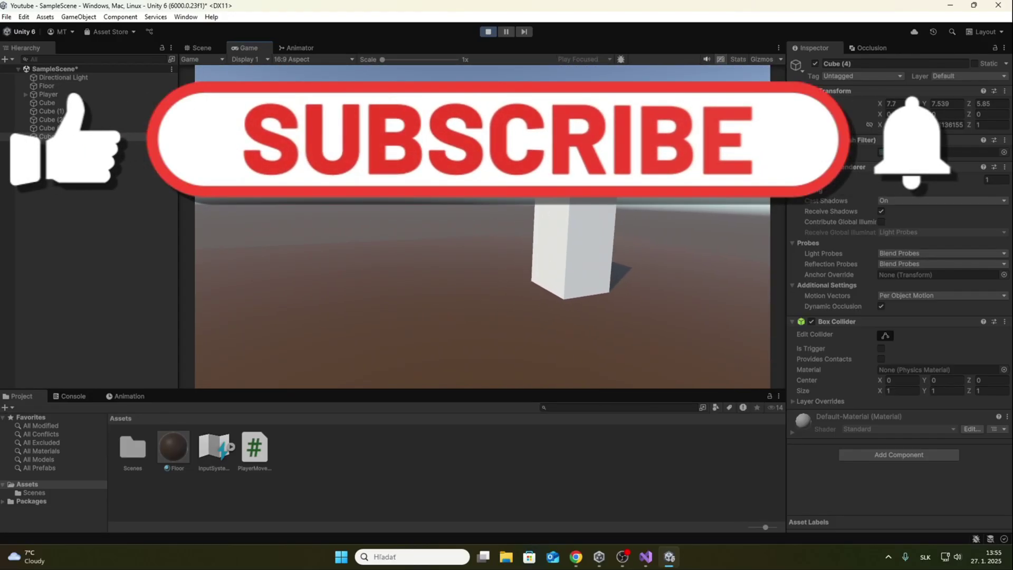
key("w")
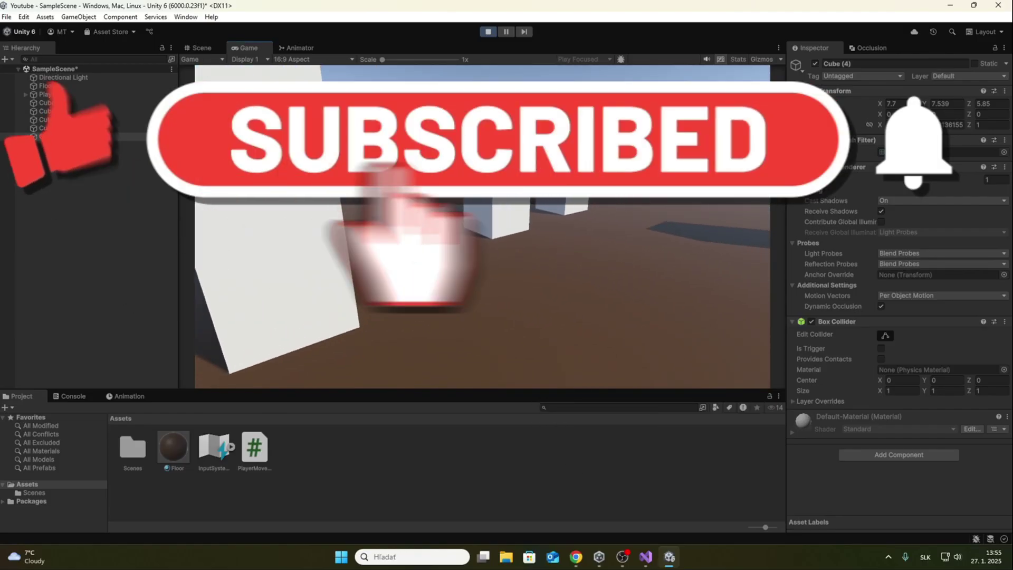